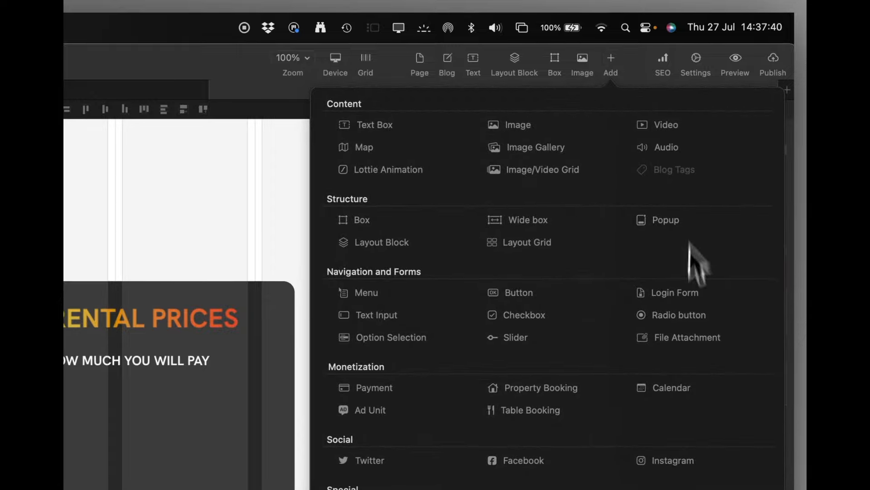
Add a slider below the CAR TYPE label and set its minimum to 1, maximum to 30 and initial value to 3
{"action": "left_click", "coordinate": [542, 260]}
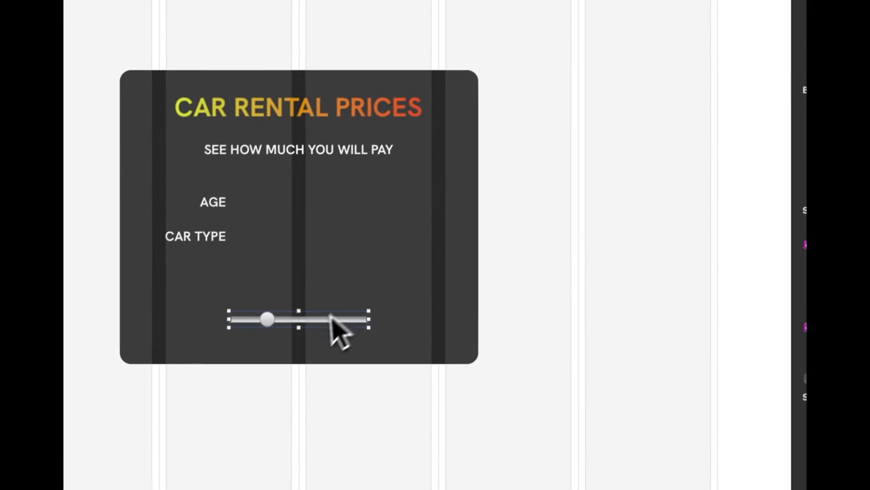
{"action": "left_click_drag", "start_coordinate": [319, 317], "coordinate": [257, 266]}
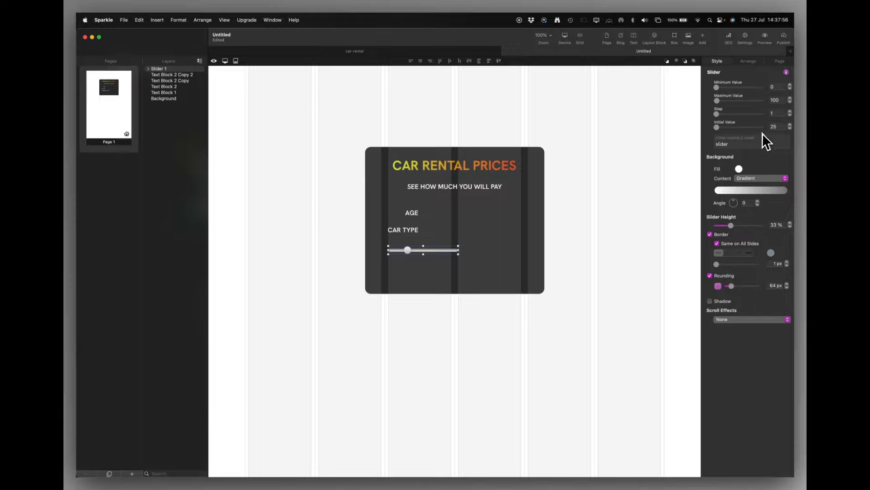
{"action": "left_click", "coordinate": [790, 84]}
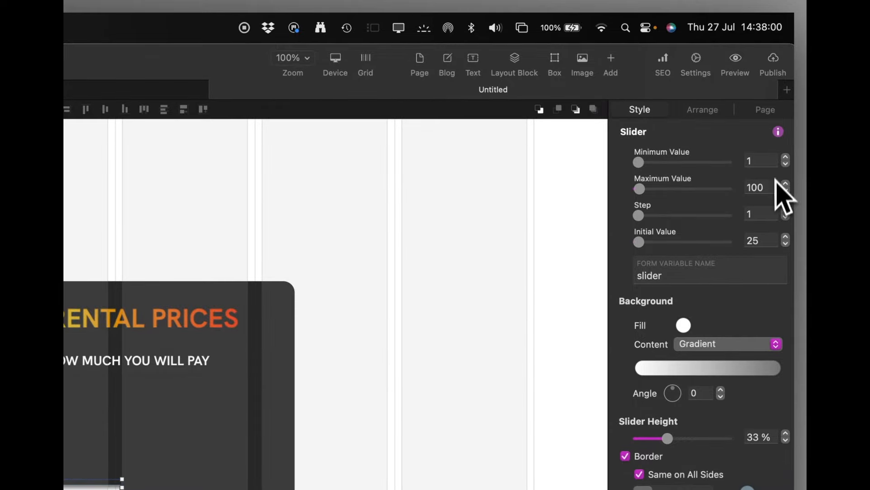
{"action": "left_click_drag", "start_coordinate": [769, 187], "coordinate": [744, 187]}
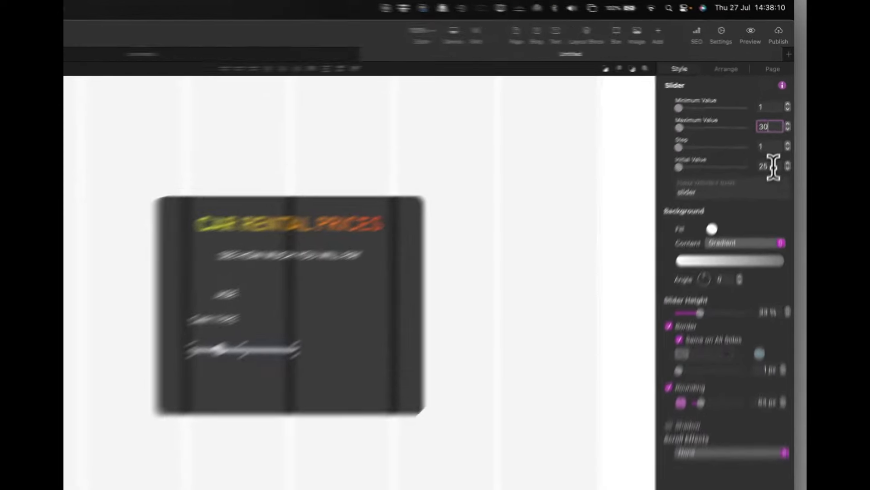
{"action": "left_click_drag", "start_coordinate": [779, 127], "coordinate": [767, 127]}
{"action": "type", "text": "3"}
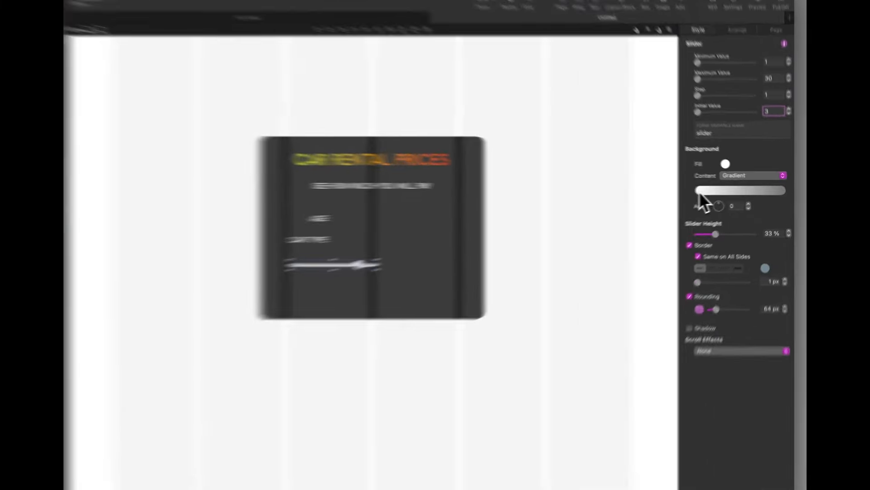
Give the slider track a gradient from lime yellow to orange-red at an angle of 90
{"action": "left_click", "coordinate": [720, 191]}
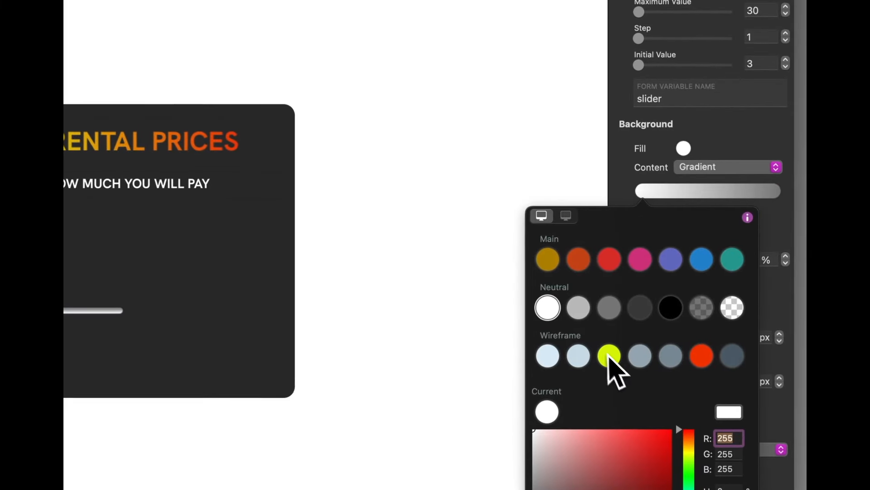
{"action": "left_click", "coordinate": [609, 357]}
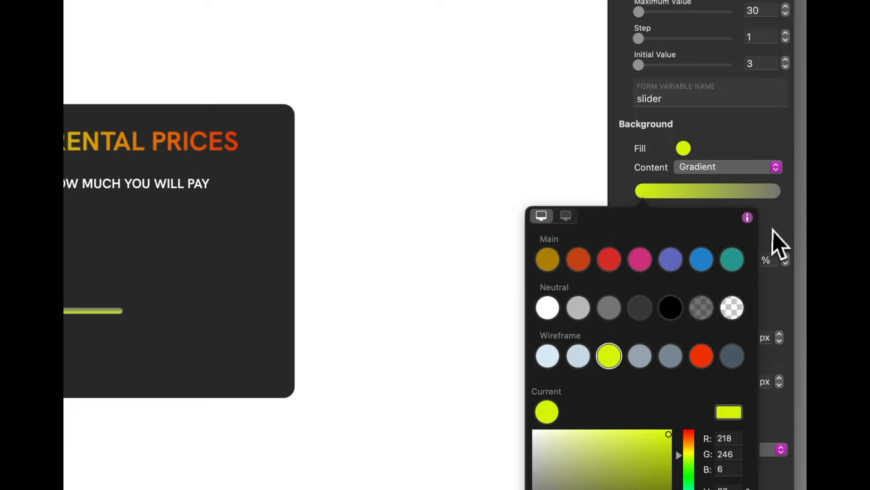
{"action": "left_click", "coordinate": [777, 246]}
{"action": "left_click", "coordinate": [775, 191]}
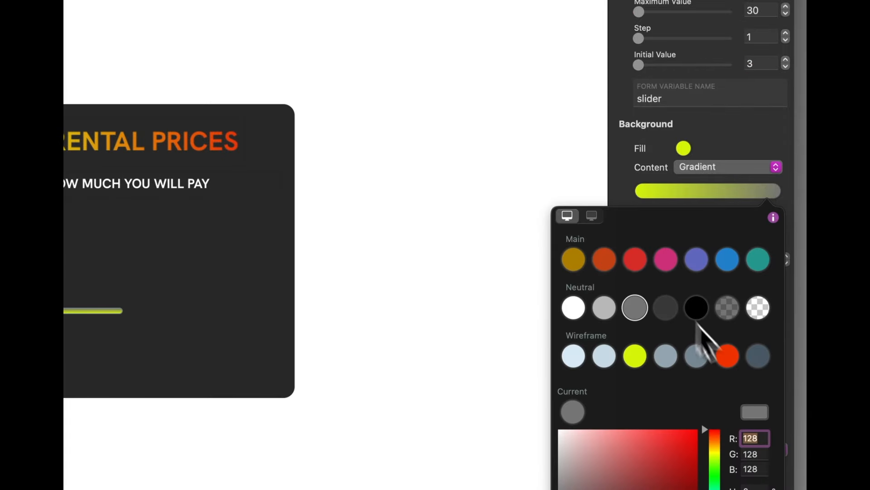
{"action": "left_click", "coordinate": [728, 358]}
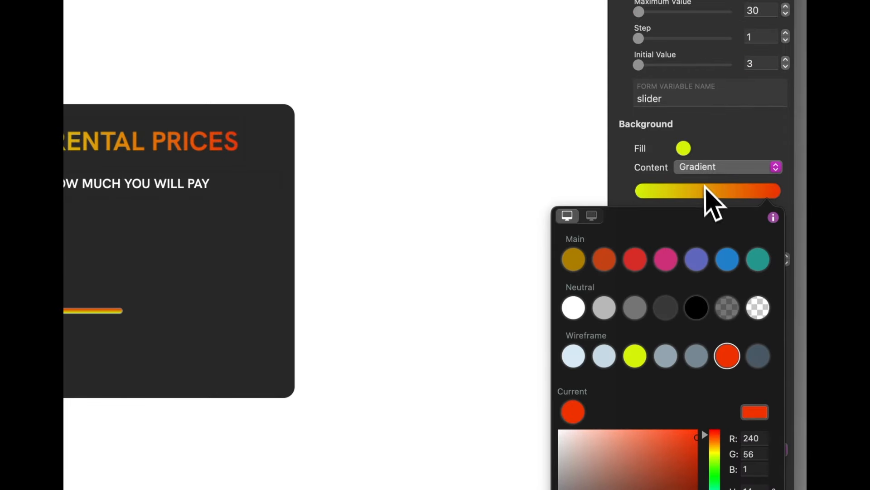
{"action": "left_click", "coordinate": [755, 138]}
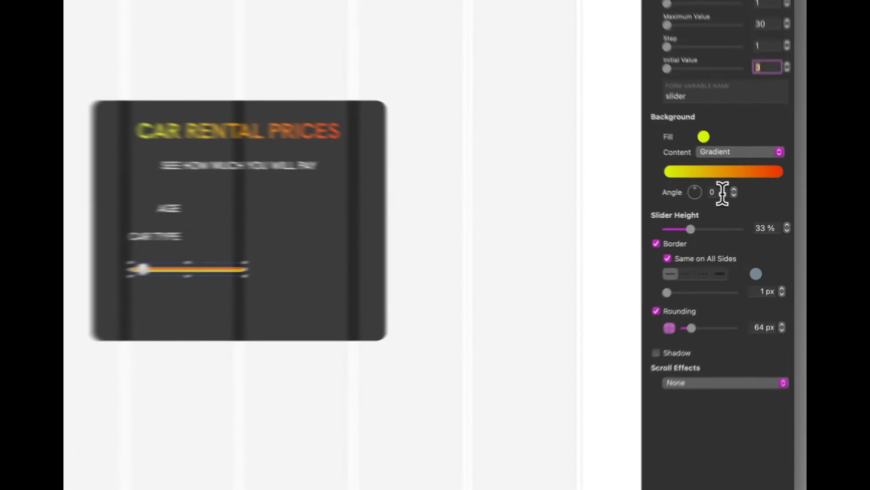
{"action": "left_click_drag", "start_coordinate": [750, 202], "coordinate": [730, 203]}
{"action": "type", "text": "90"}
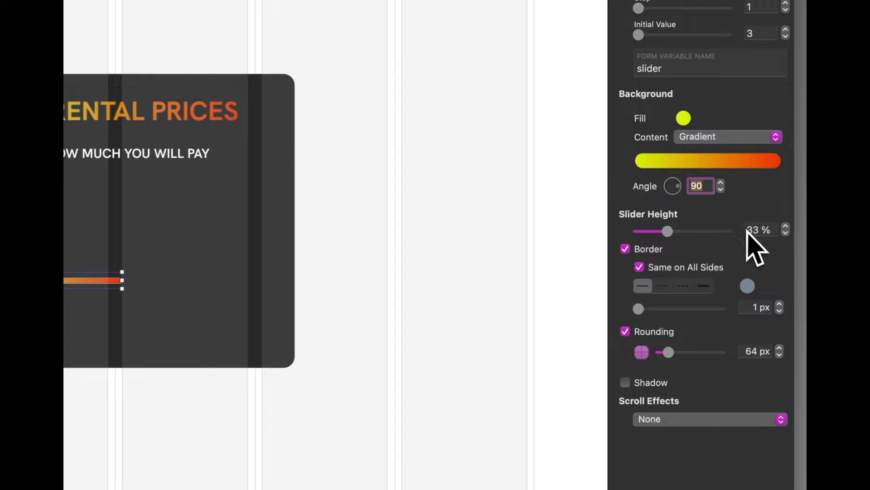
Set the slider height to 44 % and turn off the slider's border
{"action": "left_click_drag", "start_coordinate": [668, 231], "coordinate": [677, 230]}
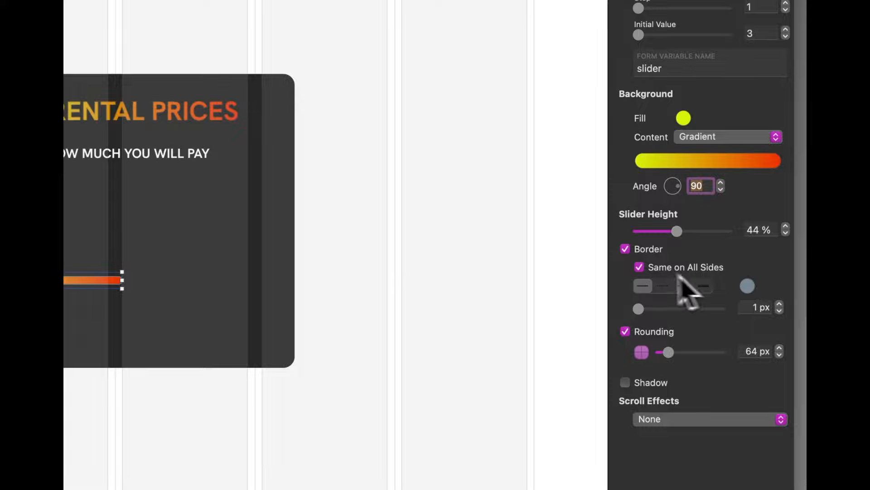
{"action": "left_click", "coordinate": [626, 250]}
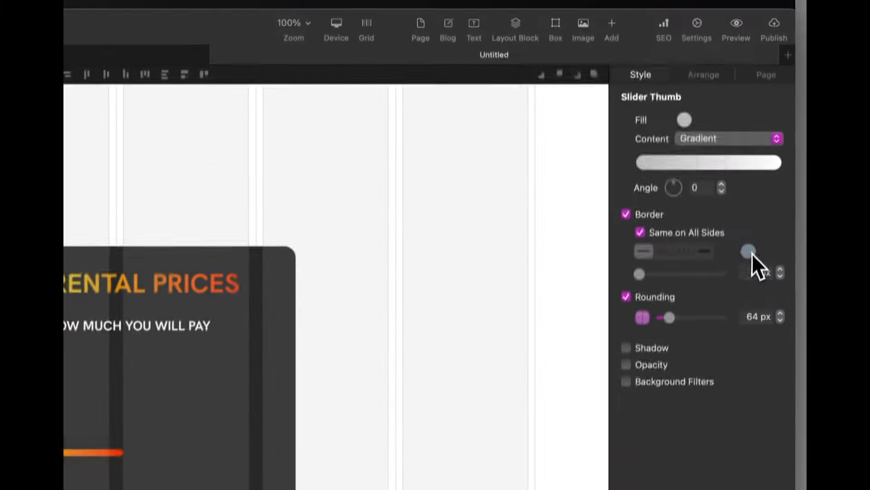
Set the slider thumb's border colour and fill colour to white
{"action": "left_click", "coordinate": [750, 252]}
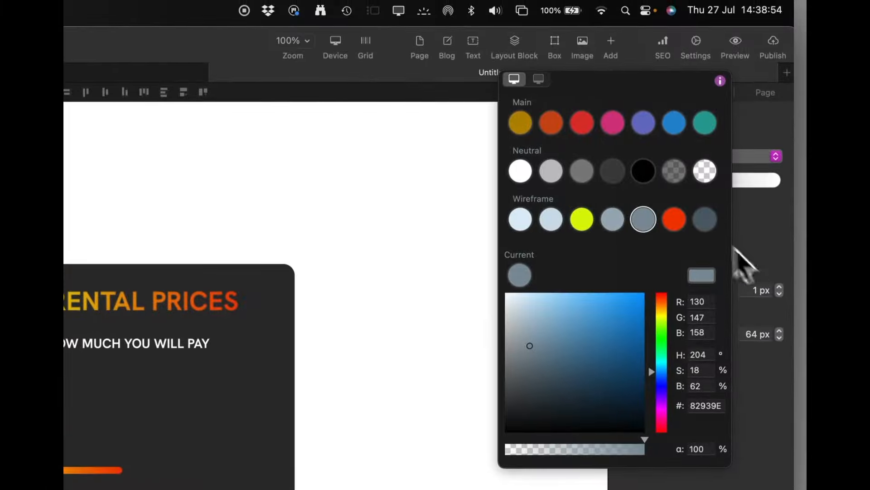
{"action": "left_click", "coordinate": [520, 170]}
{"action": "left_click", "coordinate": [757, 249]}
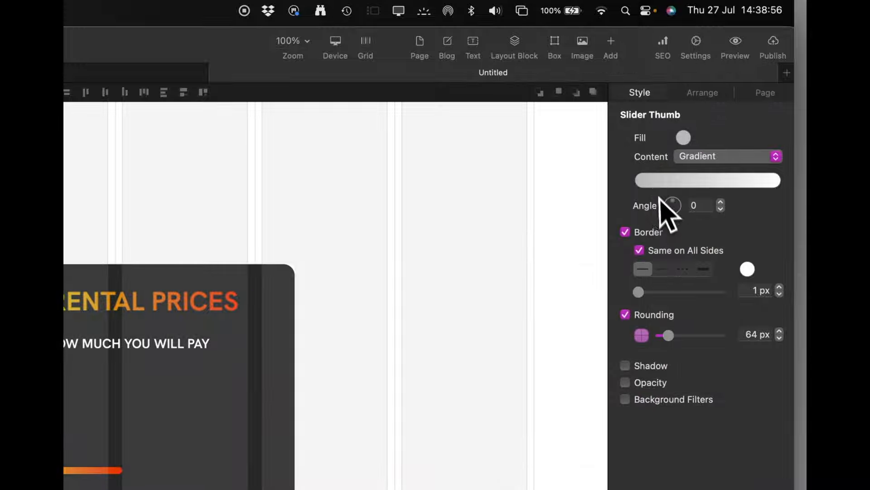
{"action": "left_click", "coordinate": [683, 137]}
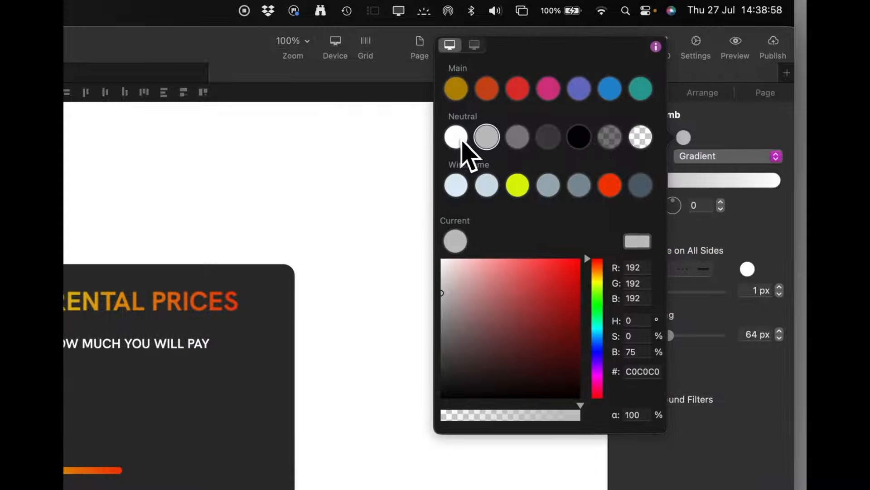
{"action": "left_click", "coordinate": [460, 139]}
{"action": "left_click", "coordinate": [774, 231]}
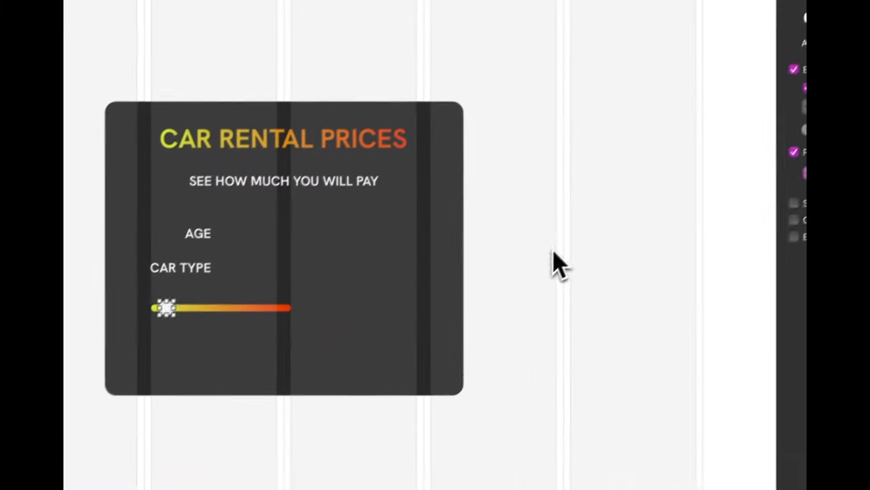
{"action": "left_click", "coordinate": [254, 308]}
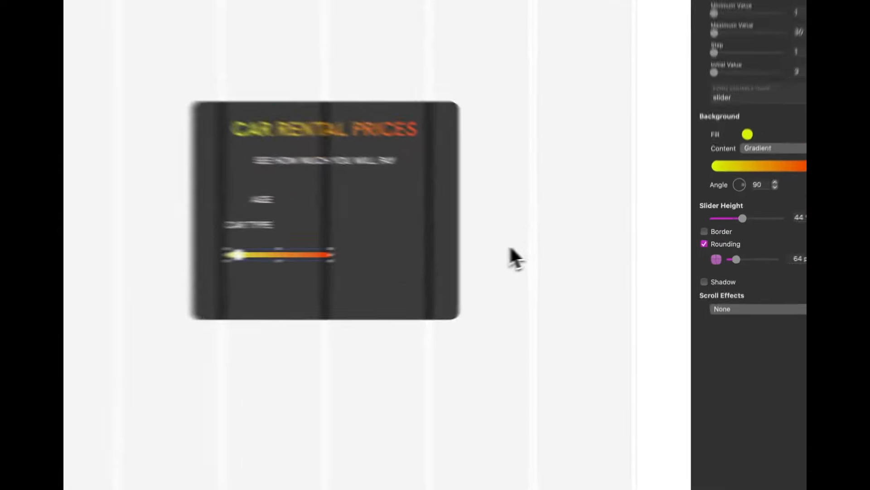
{"action": "left_click", "coordinate": [580, 245]}
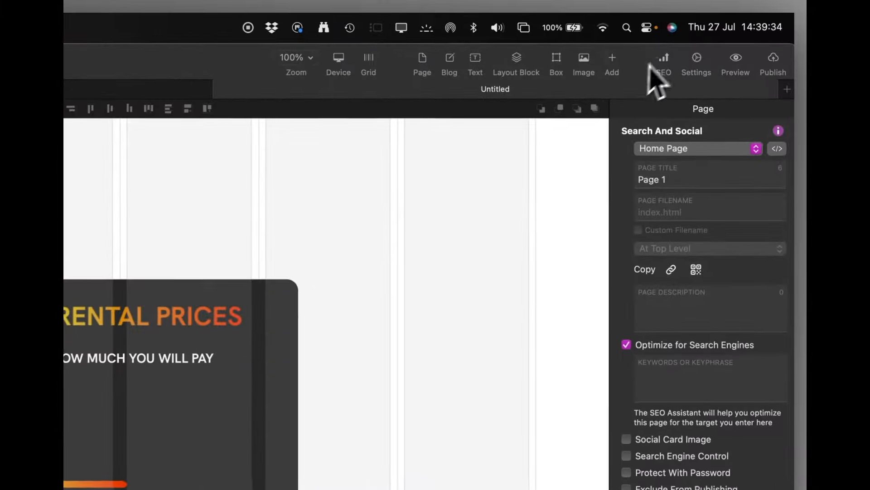
Add an Option Selection element and place it beside the AGE label
{"action": "left_click", "coordinate": [612, 63]}
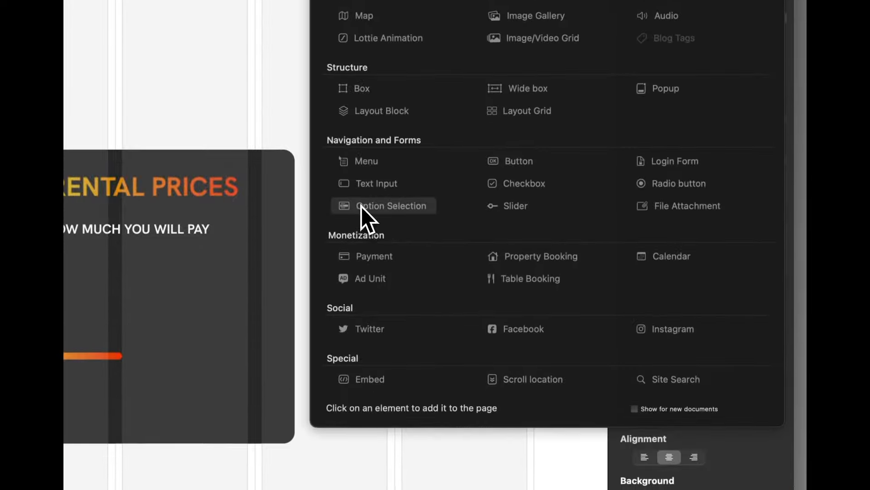
{"action": "left_click", "coordinate": [368, 226]}
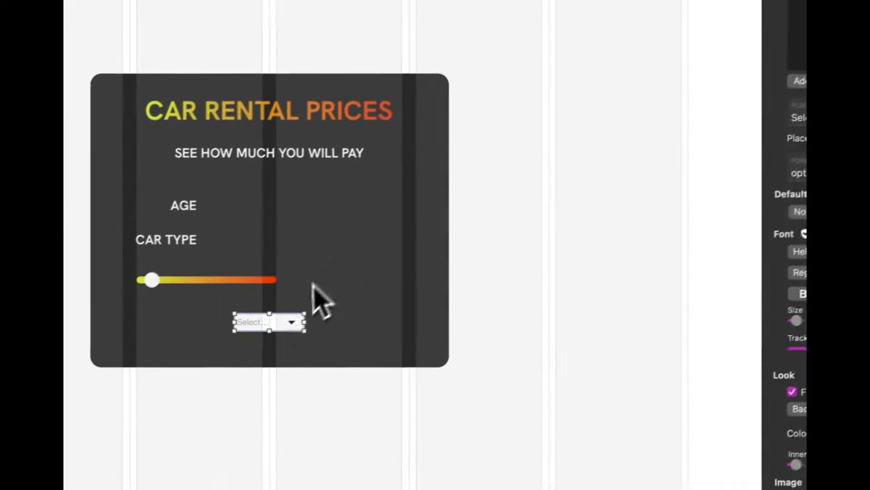
{"action": "left_click_drag", "start_coordinate": [279, 326], "coordinate": [343, 205]}
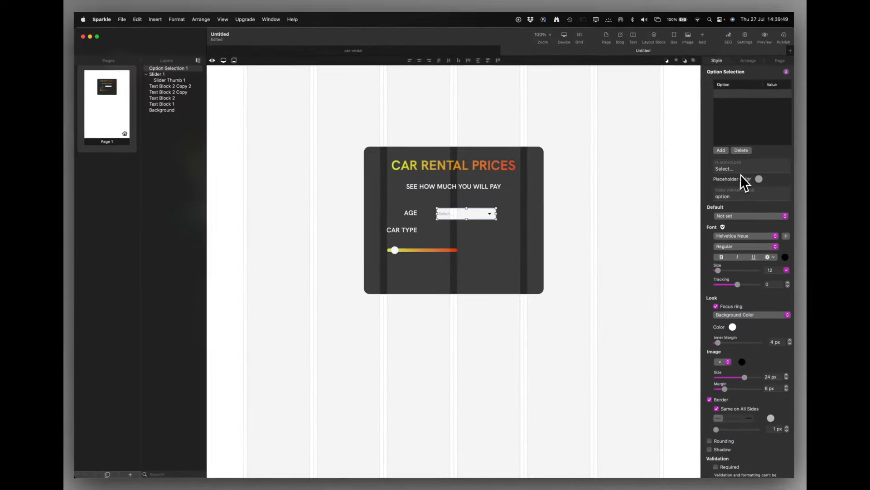
Add the options 16 - 24, 25 - 34 and 35 - 44 to the age selection
{"action": "left_click", "coordinate": [722, 151]}
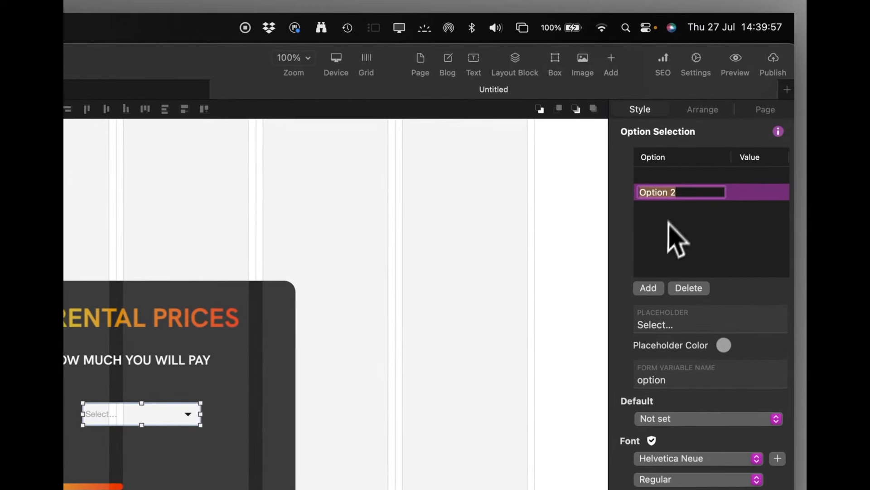
{"action": "type", "text": "16 - 24"}
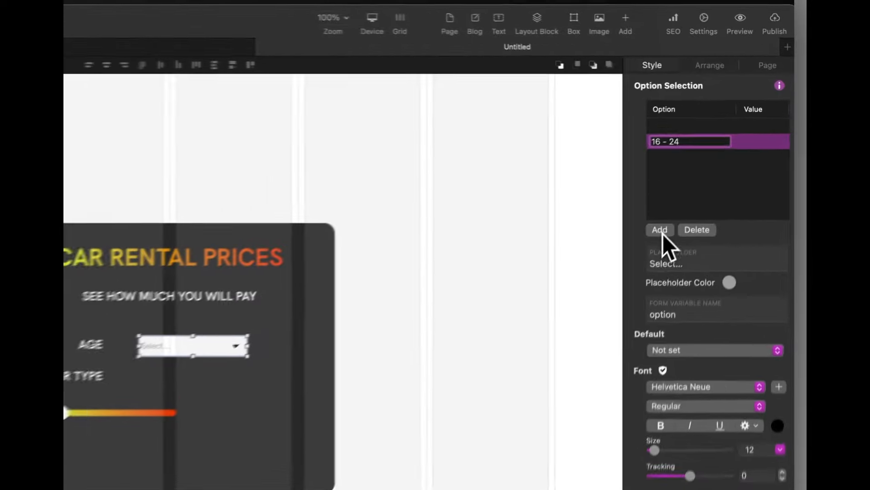
{"action": "left_click", "coordinate": [721, 151]}
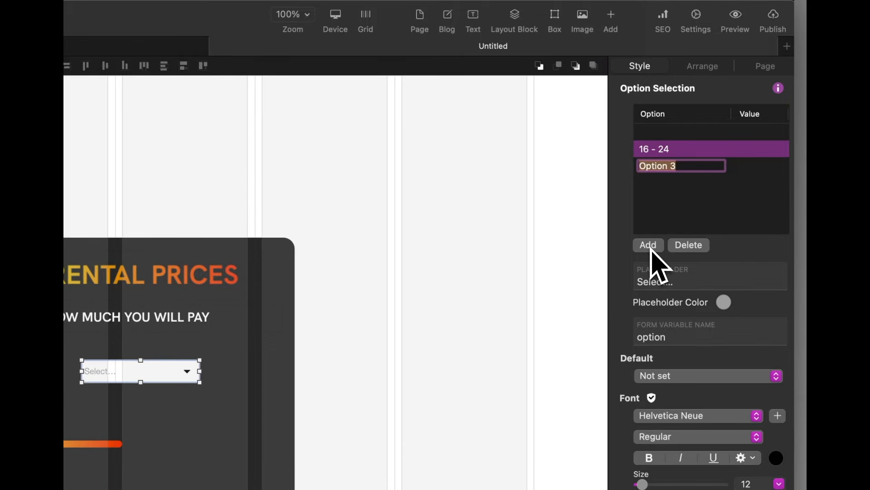
{"action": "type", "text": "25 - 34"}
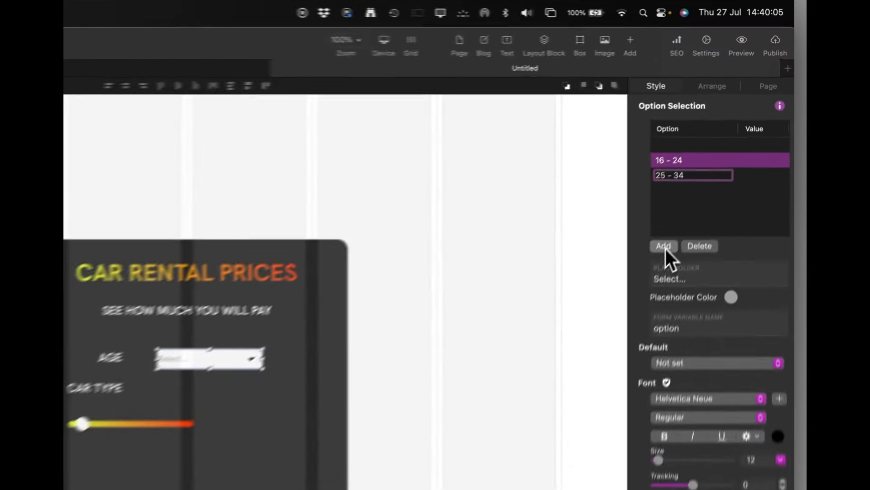
{"action": "left_click", "coordinate": [721, 151]}
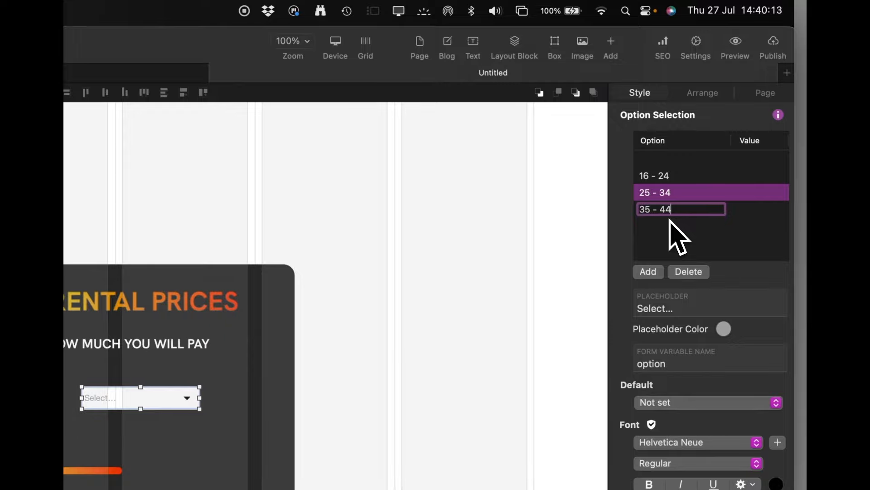
{"action": "key", "text": "Return"}
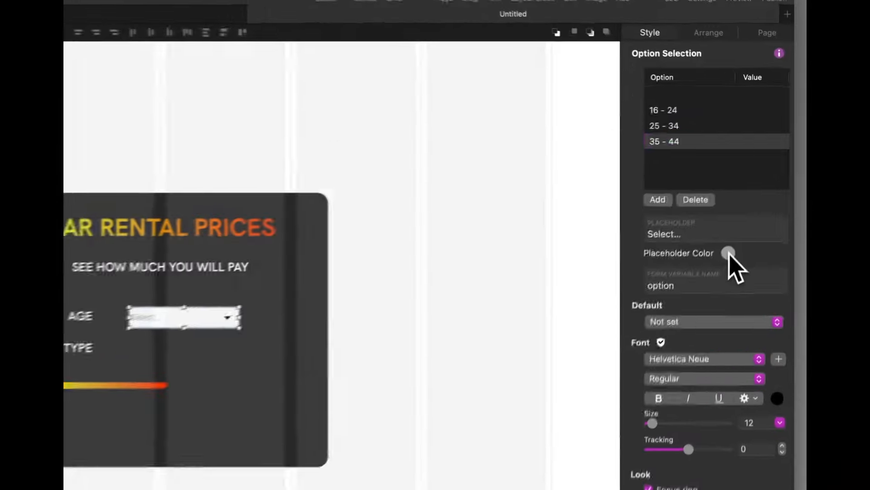
Set the age selection's placeholder colour to white and its default option to 16 - 24
{"action": "left_click", "coordinate": [759, 178]}
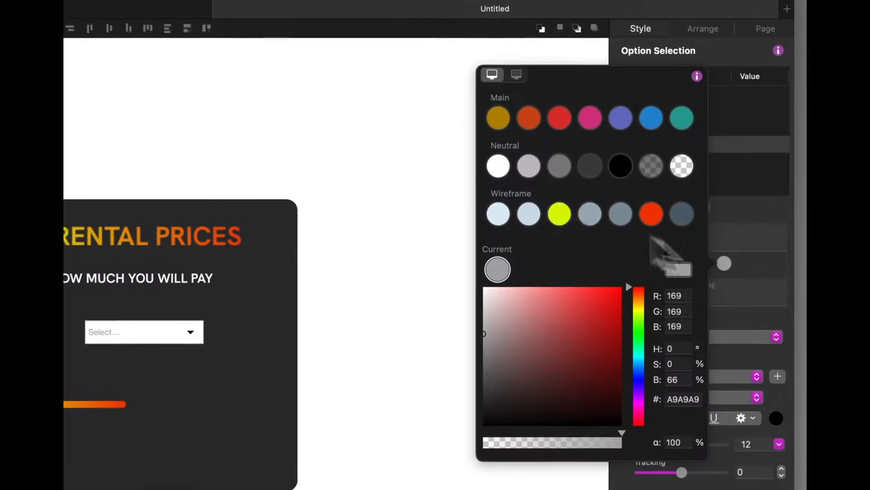
{"action": "left_click", "coordinate": [464, 130]}
{"action": "left_click", "coordinate": [758, 281]}
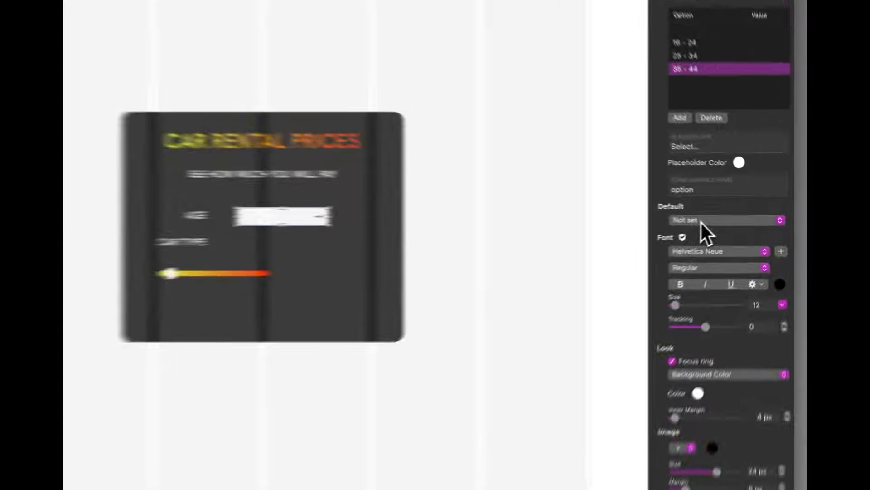
{"action": "left_click", "coordinate": [731, 217]}
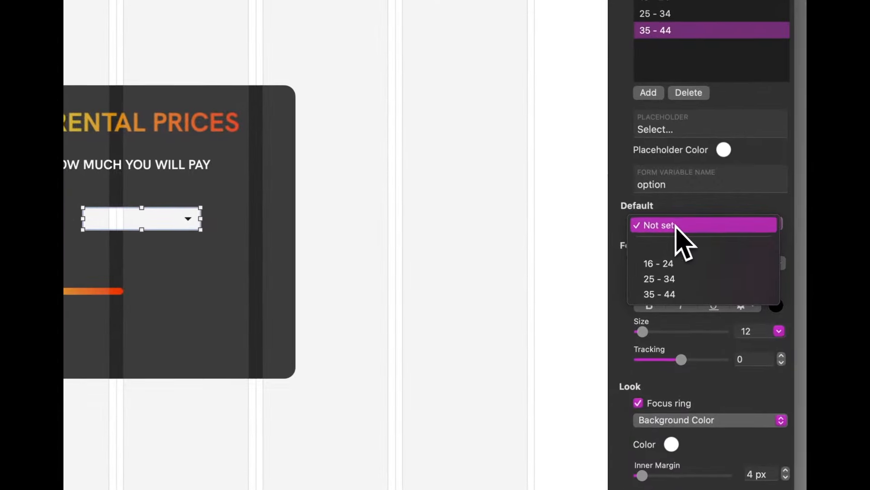
{"action": "left_click", "coordinate": [680, 265]}
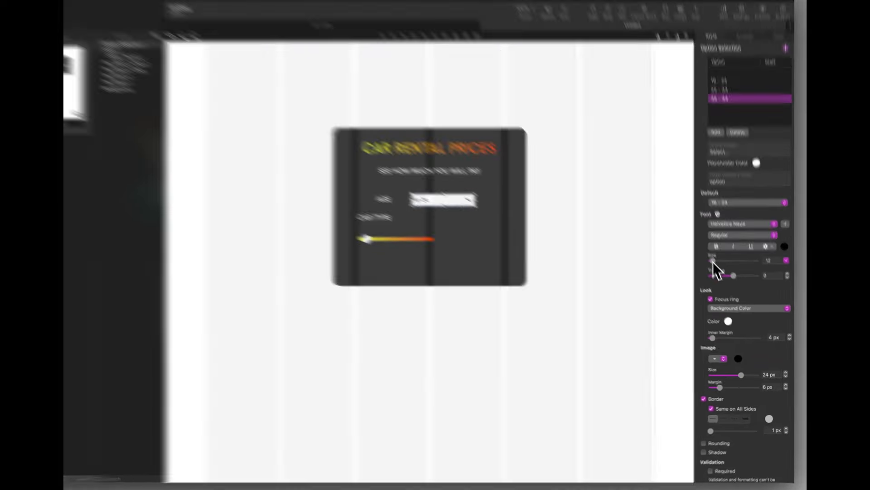
Set the age selection's font size to 20 and its background colour to transparent
{"action": "left_click_drag", "start_coordinate": [718, 270], "coordinate": [720, 270]}
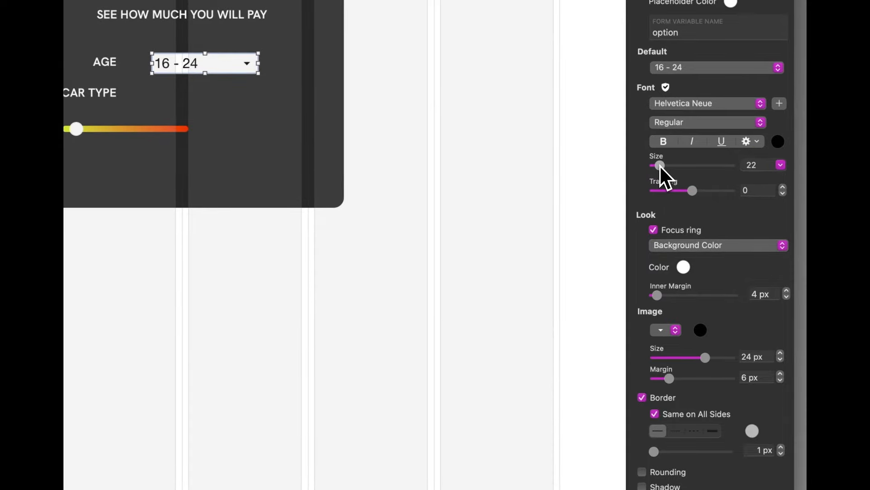
{"action": "left_click_drag", "start_coordinate": [660, 164], "coordinate": [659, 164]}
{"action": "left_click", "coordinate": [684, 267]}
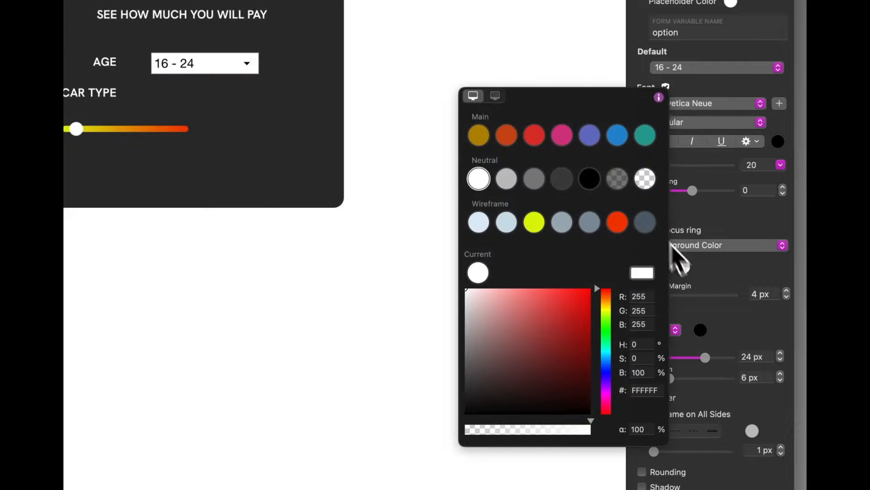
{"action": "left_click", "coordinate": [648, 182]}
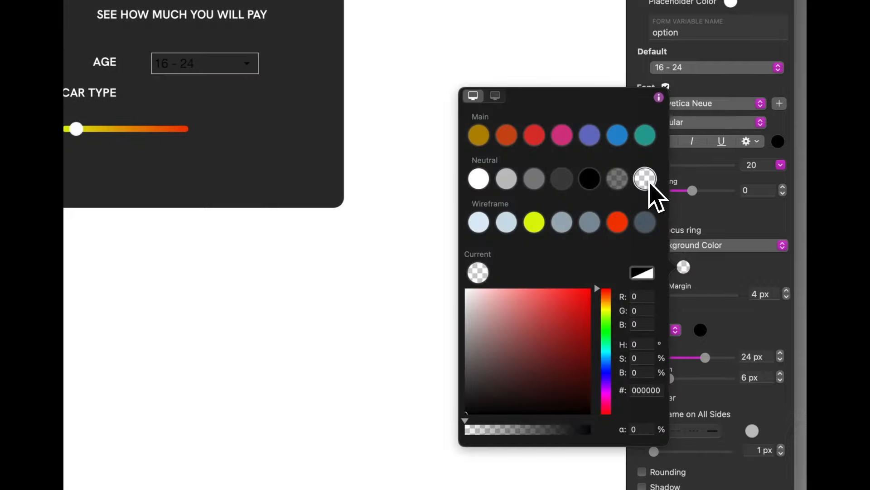
Set the age selection's text colour to white and its inner margin to 10 px
{"action": "left_click", "coordinate": [778, 141]}
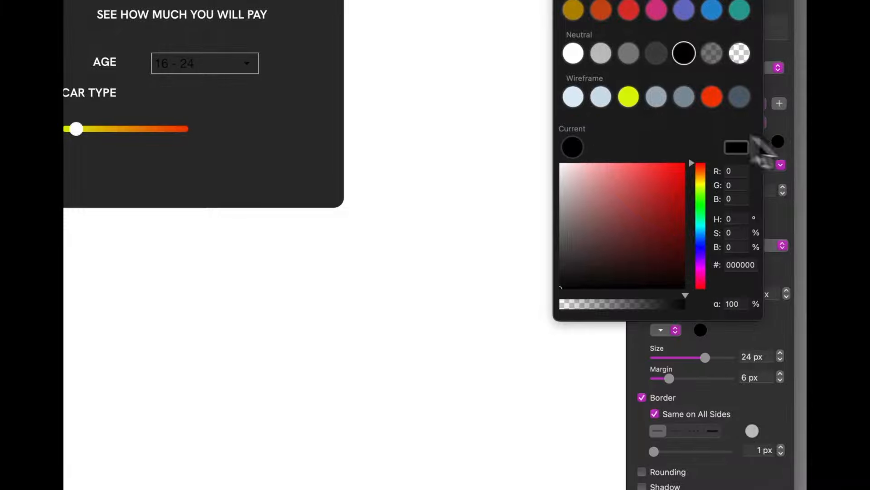
{"action": "left_click", "coordinate": [573, 54]}
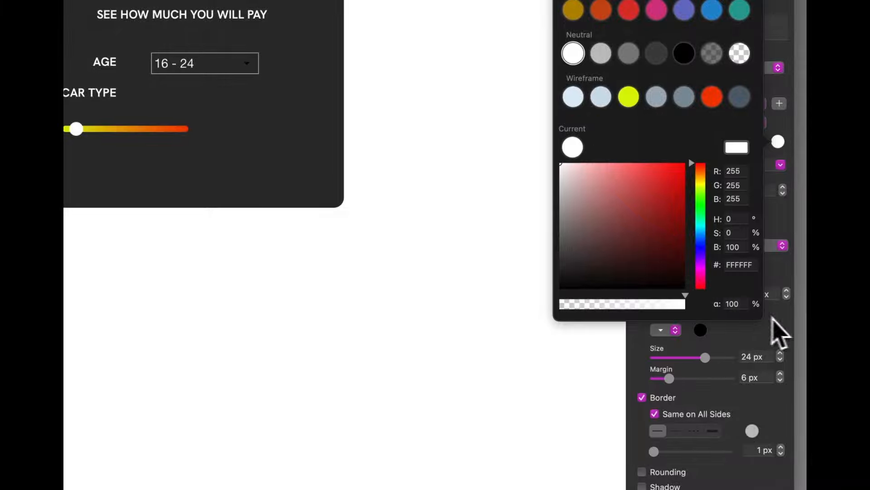
{"action": "left_click", "coordinate": [791, 331]}
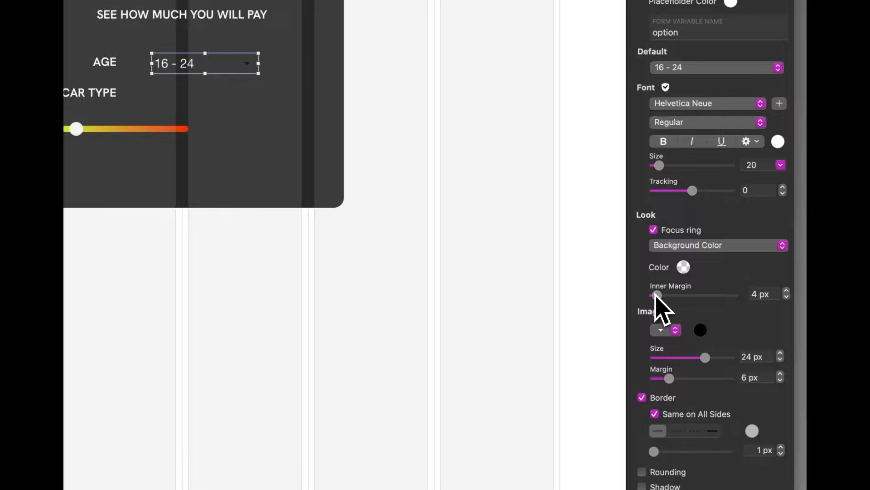
{"action": "left_click_drag", "start_coordinate": [657, 294], "coordinate": [662, 294]}
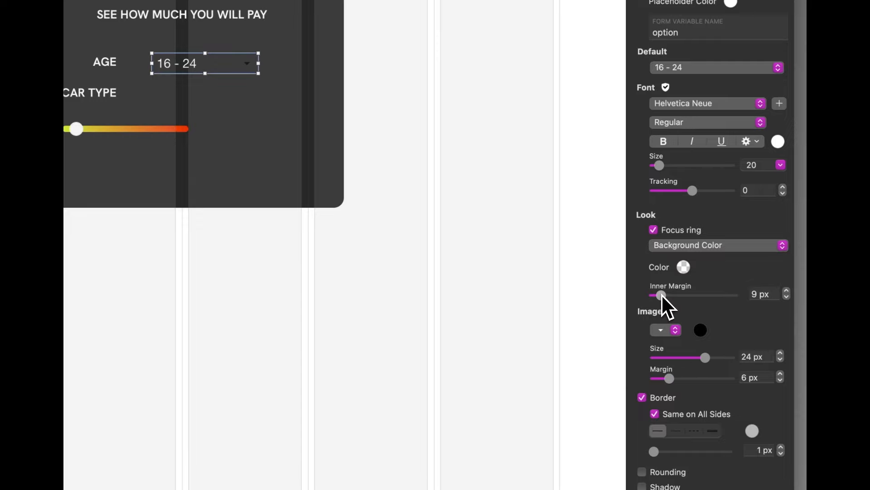
{"action": "left_click_drag", "start_coordinate": [662, 294], "coordinate": [663, 295]}
Set the colour of the age selection's arrow image to white
{"action": "left_click", "coordinate": [701, 331]}
{"action": "left_click", "coordinate": [496, 242]}
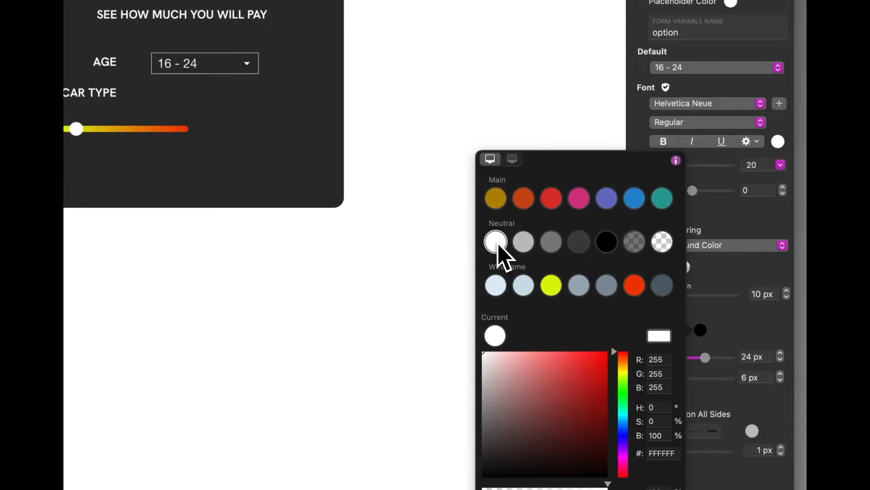
{"action": "left_click", "coordinate": [736, 339]}
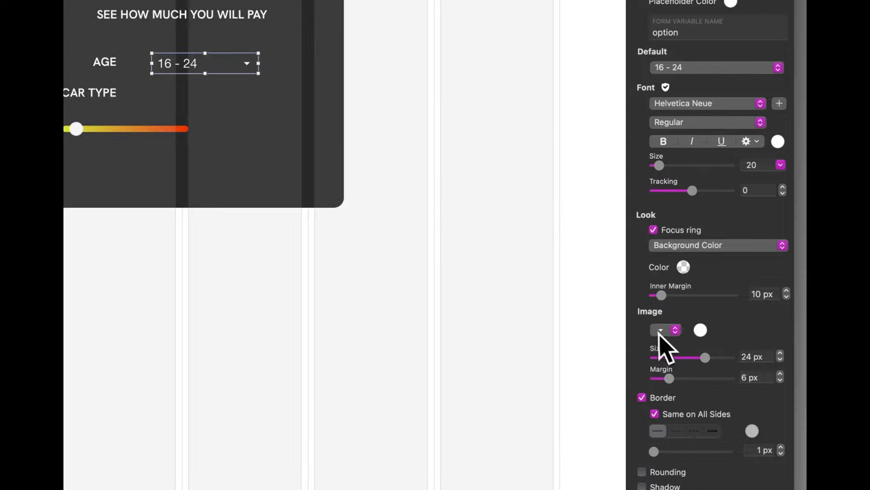
Try the chevron, double-chevron and circled arrow images on the age selection, ending back on the solid triangle
{"action": "left_click", "coordinate": [674, 329]}
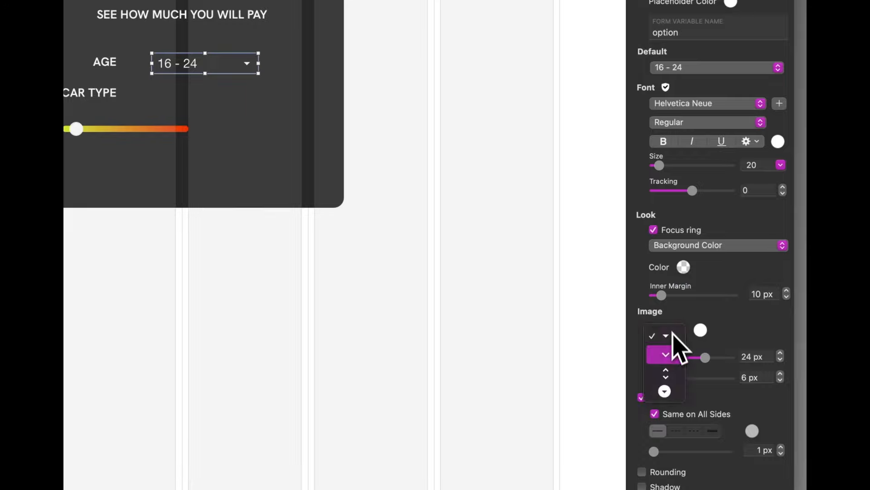
{"action": "left_click", "coordinate": [666, 355]}
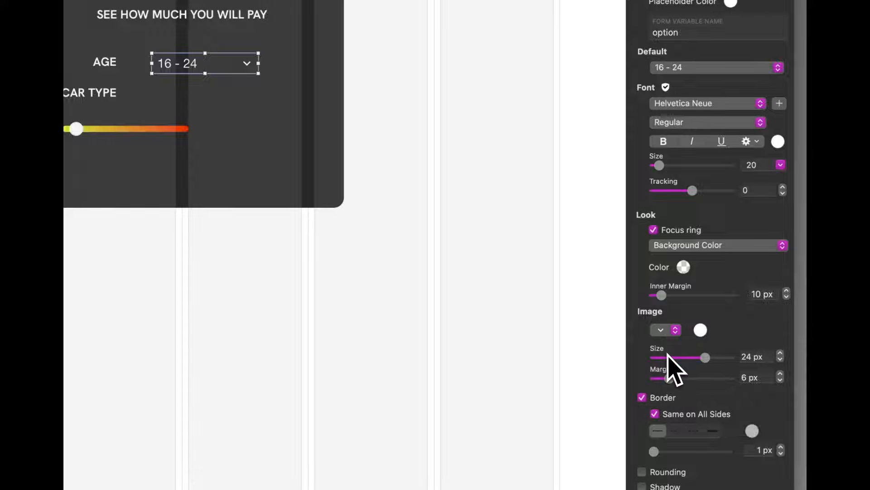
{"action": "left_click", "coordinate": [668, 330]}
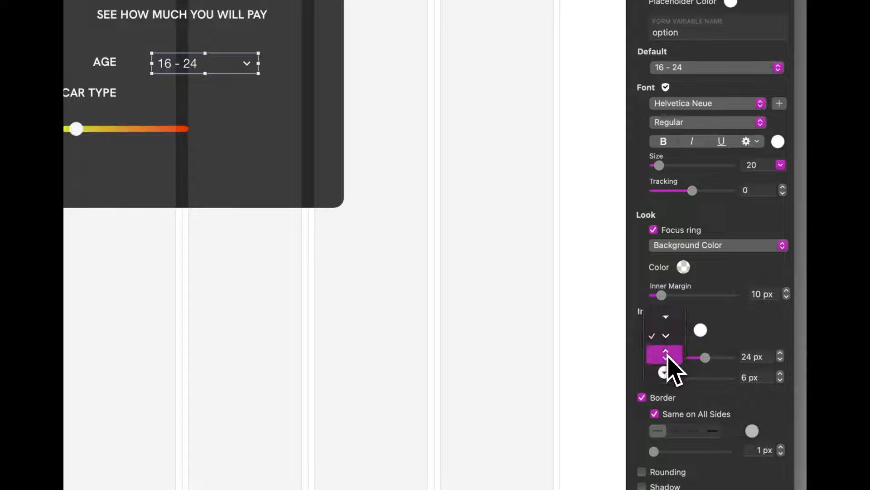
{"action": "left_click", "coordinate": [668, 356]}
{"action": "left_click", "coordinate": [665, 331]}
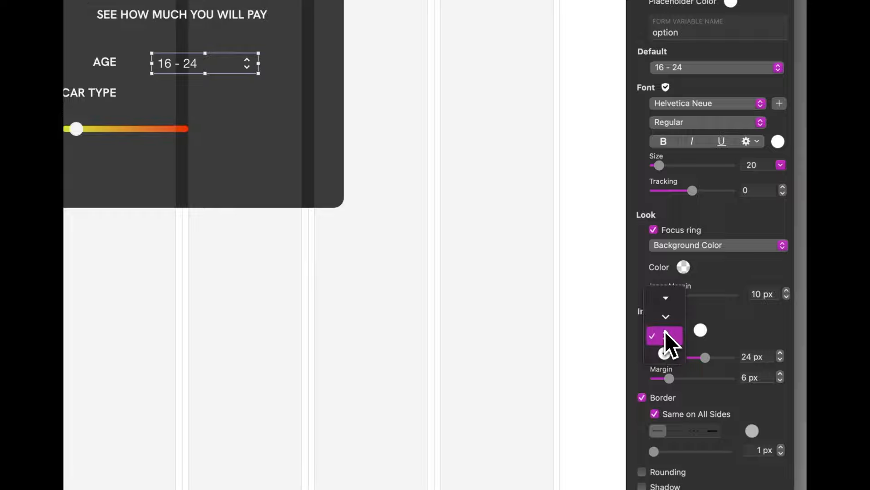
{"action": "left_click", "coordinate": [665, 355]}
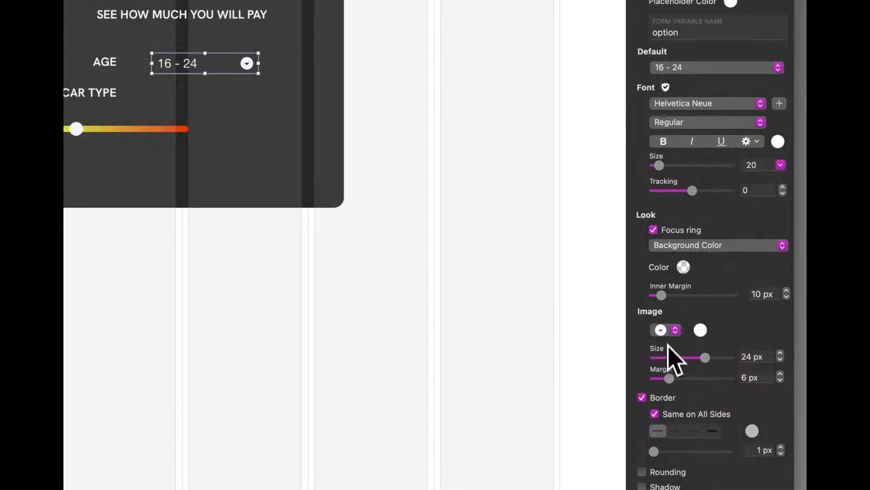
{"action": "left_click", "coordinate": [664, 331]}
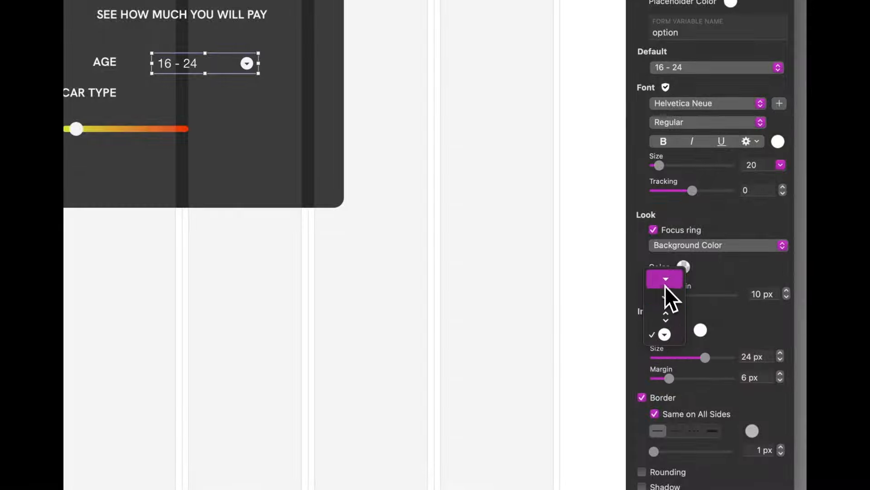
{"action": "left_click", "coordinate": [665, 285]}
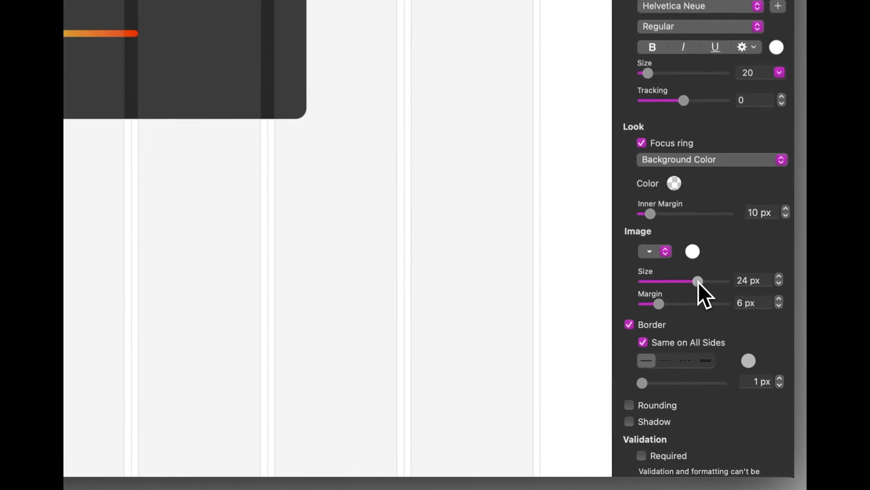
Set the size of the age selection's arrow image to 32 px
{"action": "left_click_drag", "start_coordinate": [745, 377], "coordinate": [747, 378]}
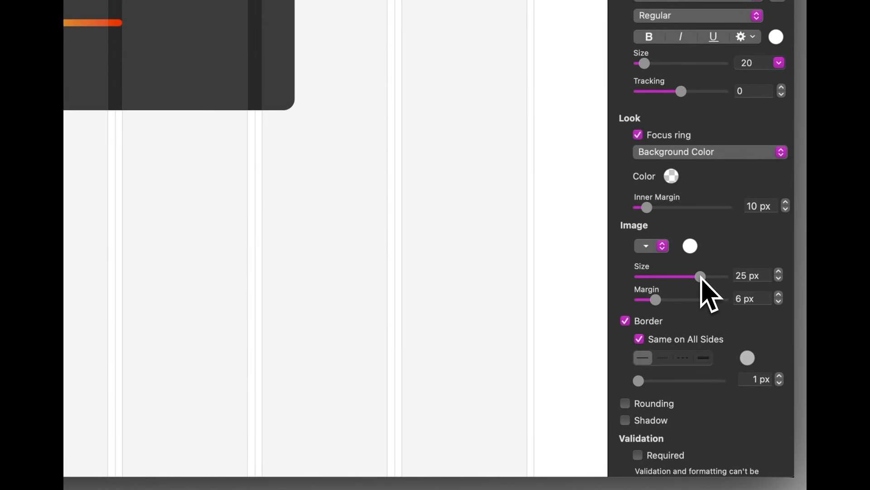
{"action": "mouse_move", "coordinate": [659, 302]}
{"action": "left_mouse_down"}
{"action": "mouse_move", "coordinate": [641, 302]}
{"action": "mouse_move", "coordinate": [657, 302]}
{"action": "left_mouse_up"}
{"action": "left_click_drag", "start_coordinate": [700, 278], "coordinate": [738, 278]}
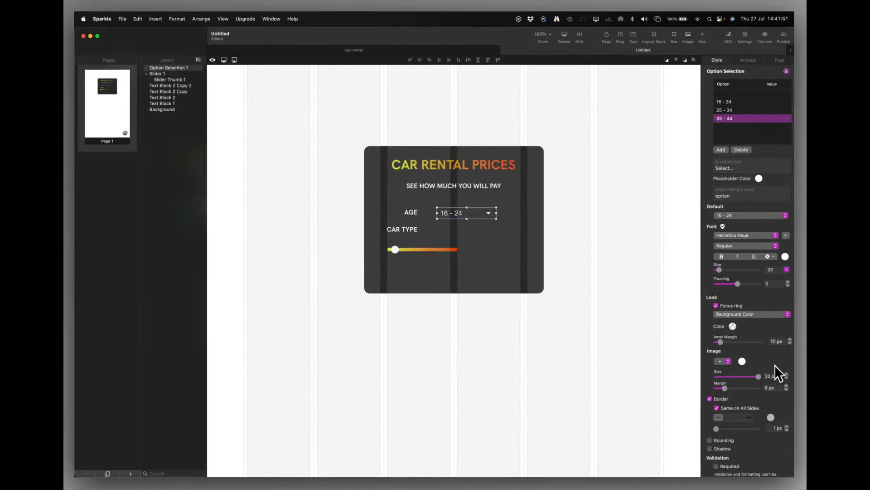
Set the age selection's border colour to white
{"action": "scroll", "coordinate": [743, 408], "scroll_direction": "down", "scroll_amount": 3}
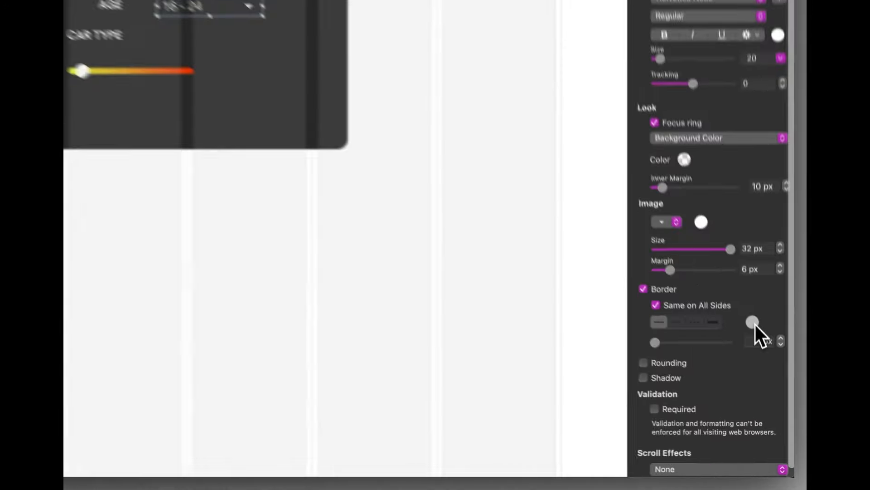
{"action": "left_click", "coordinate": [752, 322]}
{"action": "left_click", "coordinate": [551, 203]}
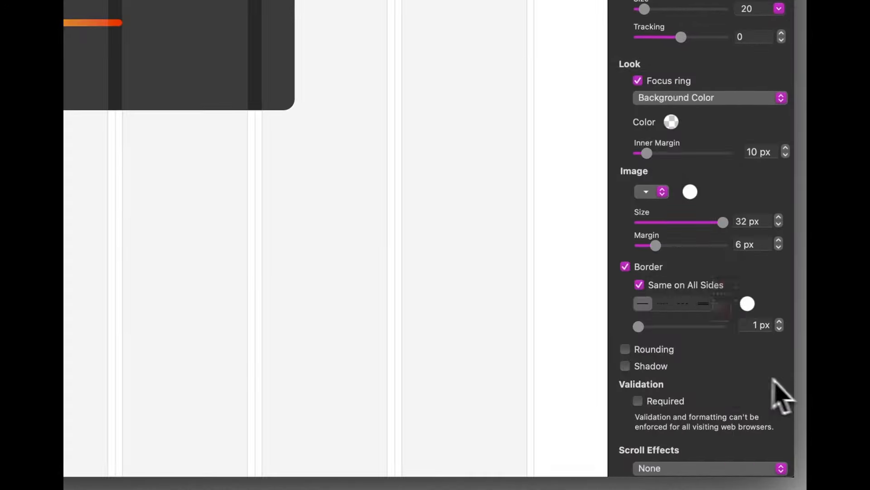
Give the age selection 7 px corner rounding and make it a required field
{"action": "left_click", "coordinate": [637, 350]}
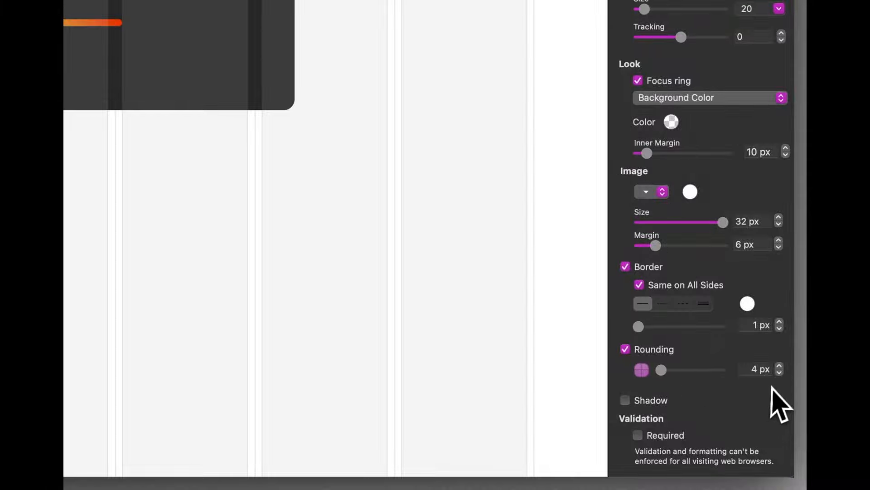
{"action": "left_click", "coordinate": [780, 366]}
{"action": "left_click", "coordinate": [780, 366]}
{"action": "left_click", "coordinate": [779, 365]}
{"action": "left_click", "coordinate": [779, 366]}
{"action": "left_click", "coordinate": [779, 366]}
{"action": "left_click", "coordinate": [779, 365]}
{"action": "left_click", "coordinate": [780, 373]}
{"action": "left_click", "coordinate": [780, 372]}
{"action": "left_click", "coordinate": [779, 373]}
{"action": "scroll", "coordinate": [703, 390], "scroll_direction": "down", "scroll_amount": 2}
{"action": "left_click", "coordinate": [638, 391]}
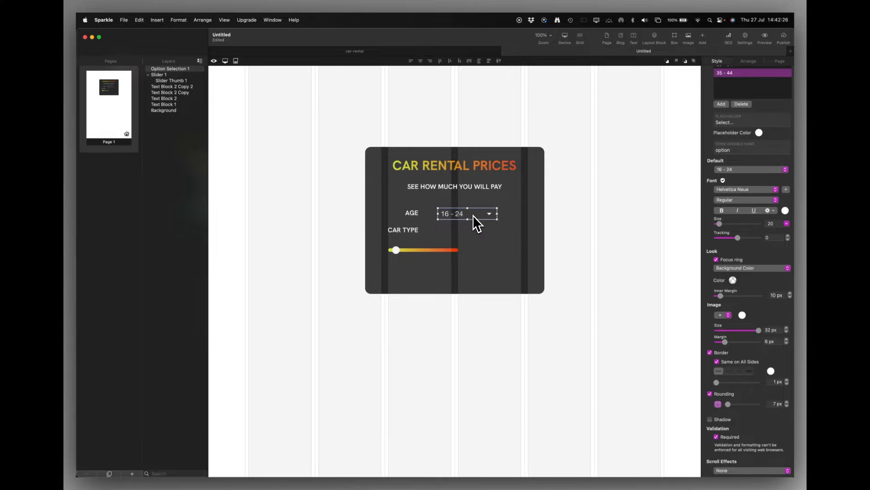
Duplicate the age selection directly below itself beside CAR TYPE and delete the age options from the copy
{"action": "left_click_drag", "start_coordinate": [473, 215], "coordinate": [473, 231]}
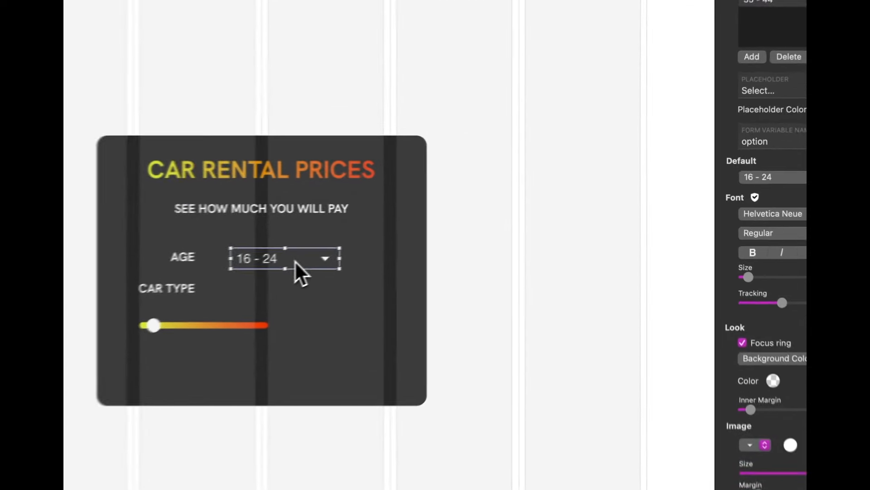
{"action": "left_click_drag", "start_coordinate": [263, 302], "coordinate": [262, 303]}
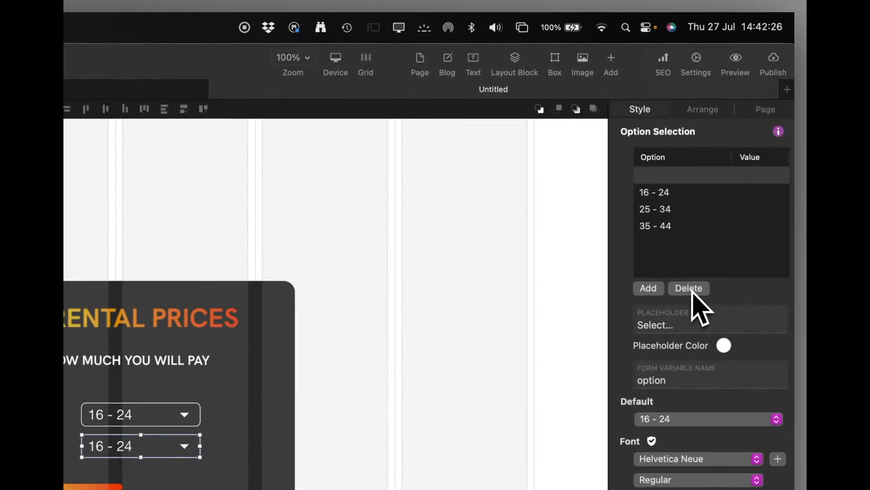
{"action": "left_click", "coordinate": [662, 193]}
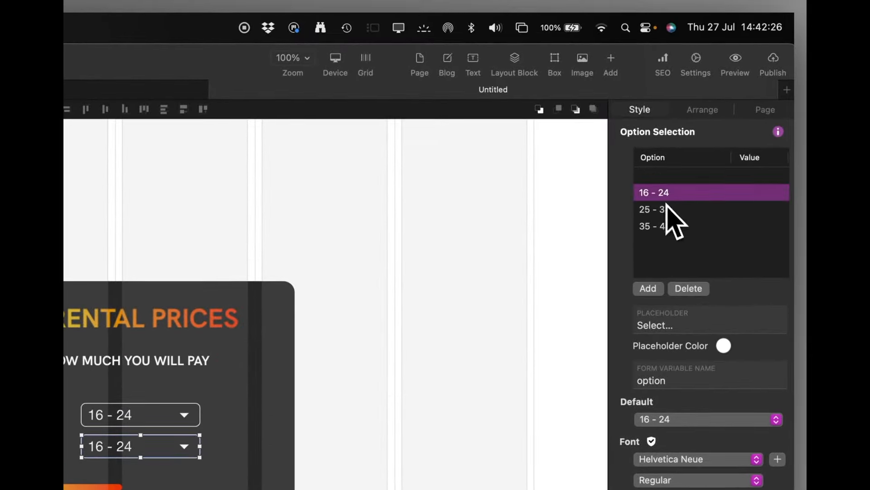
{"action": "left_click", "coordinate": [692, 290]}
{"action": "left_click", "coordinate": [692, 289]}
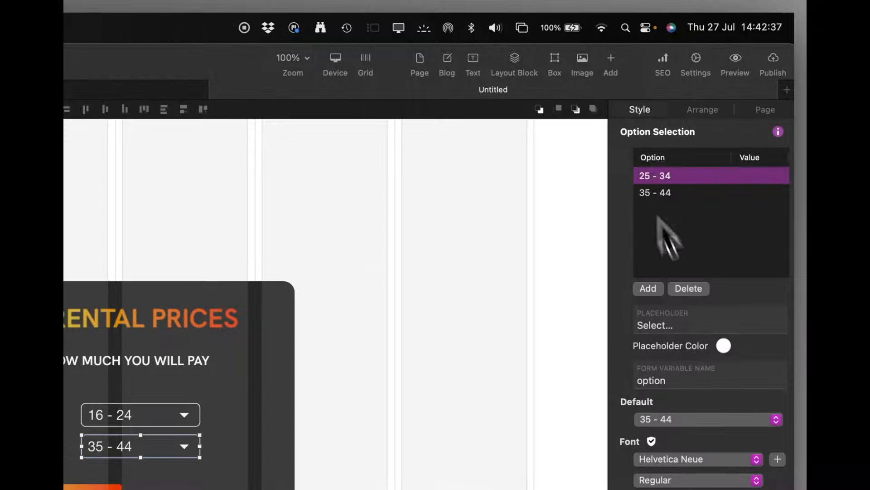
{"action": "left_click", "coordinate": [690, 289]}
{"action": "left_click", "coordinate": [689, 289]}
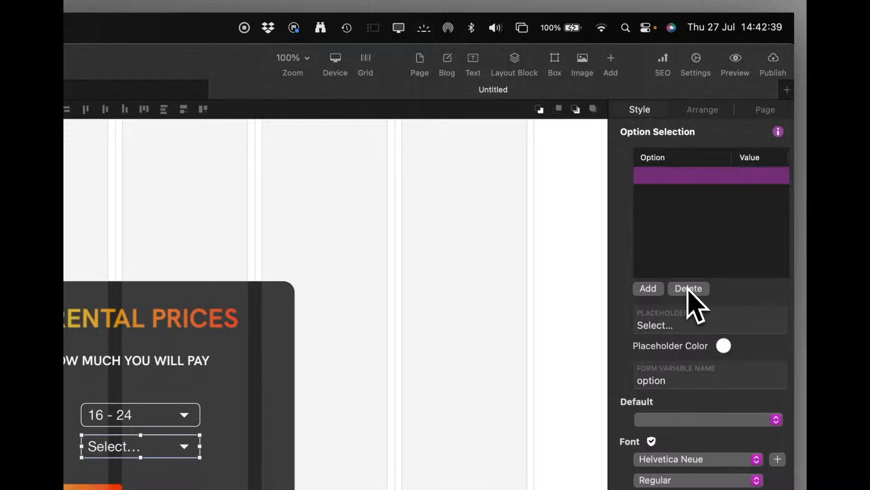
Add the options ECONOMY, SPORTS and LUXURY to the car type selection
{"action": "left_click", "coordinate": [652, 289]}
{"action": "double_click", "coordinate": [689, 193]}
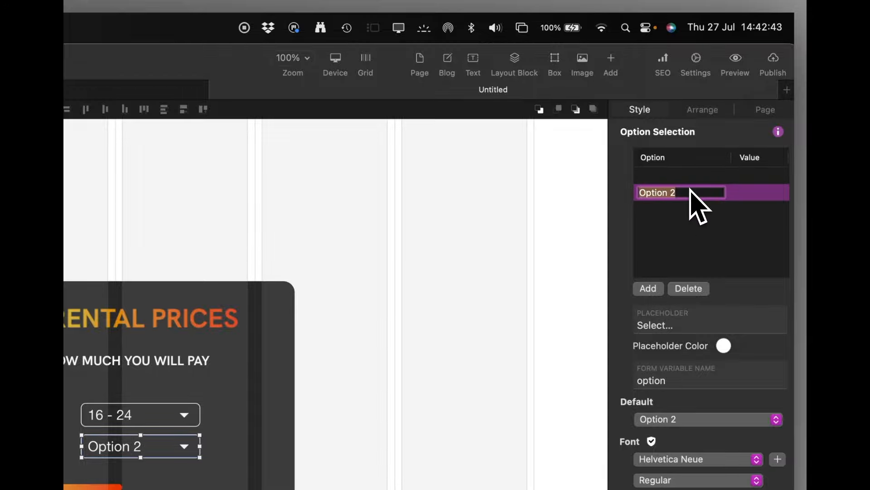
{"action": "type", "text": "ECONOMY"}
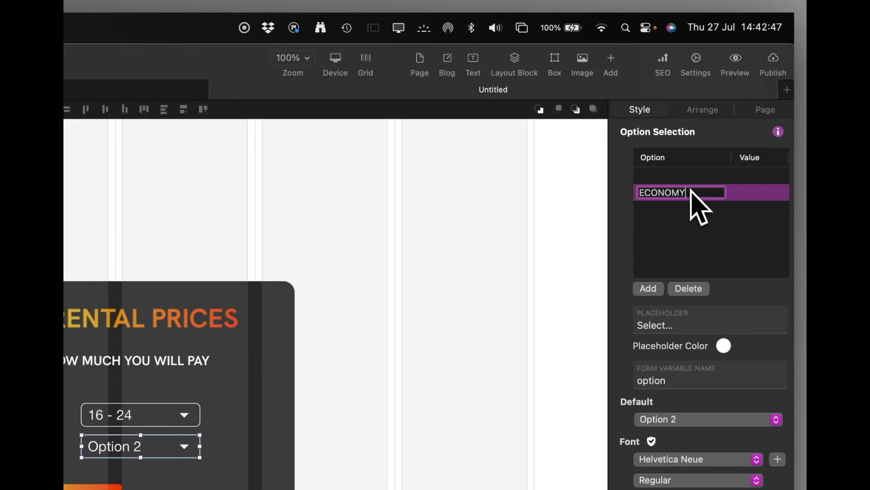
{"action": "left_click", "coordinate": [648, 291]}
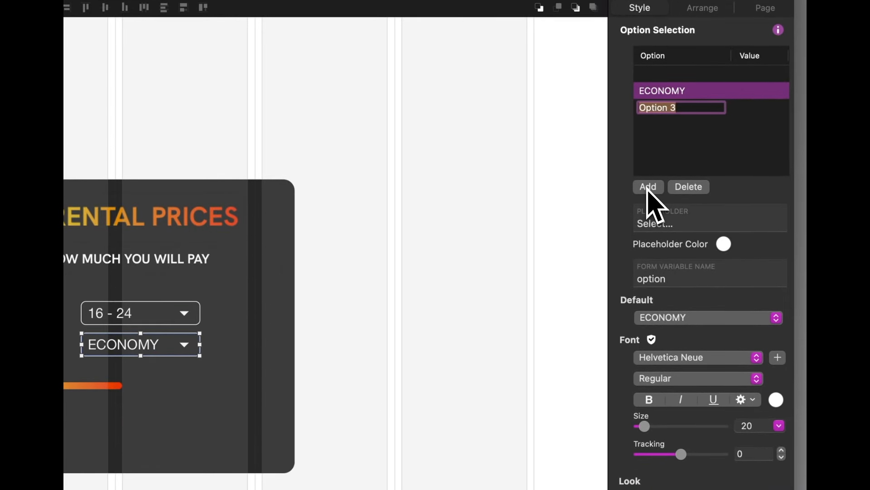
{"action": "type", "text": "SPORTS"}
{"action": "left_click", "coordinate": [647, 188]}
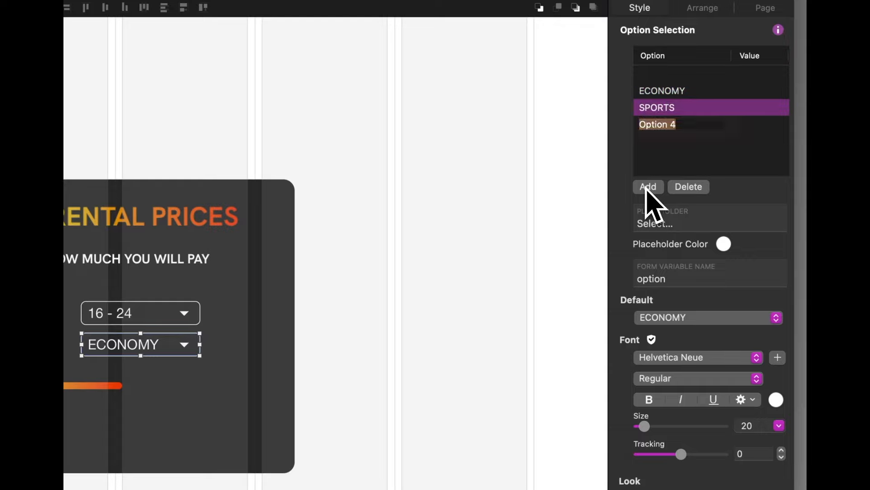
{"action": "type", "text": "LUXURY"}
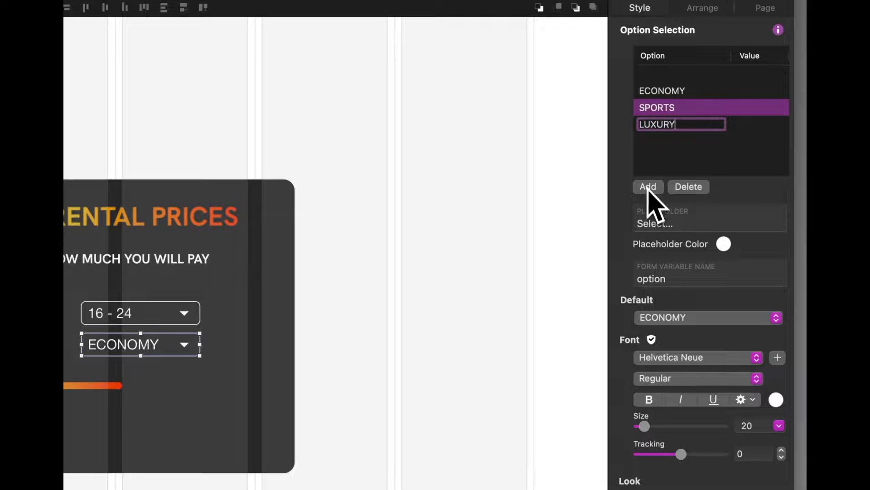
{"action": "key", "text": "Return"}
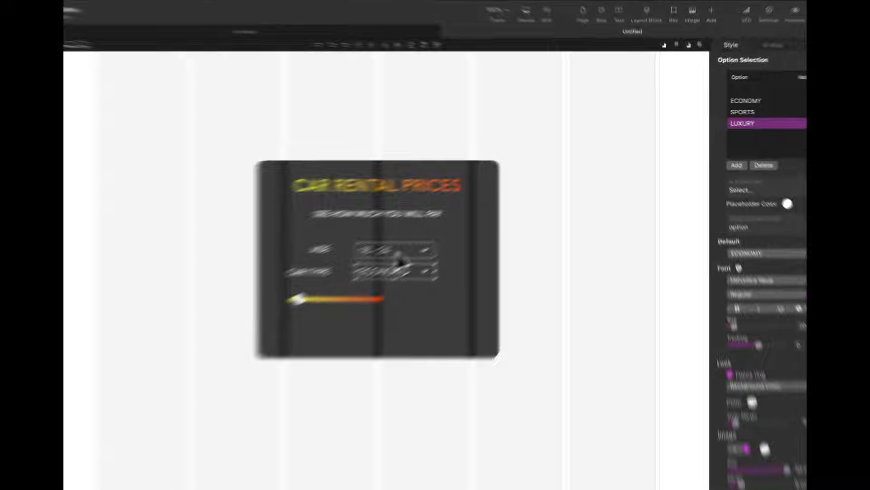
Add a text block above the dark card with the line "DAILY RATE FOR CAR HIRE TO BE $50"
{"action": "left_click", "coordinate": [472, 214]}
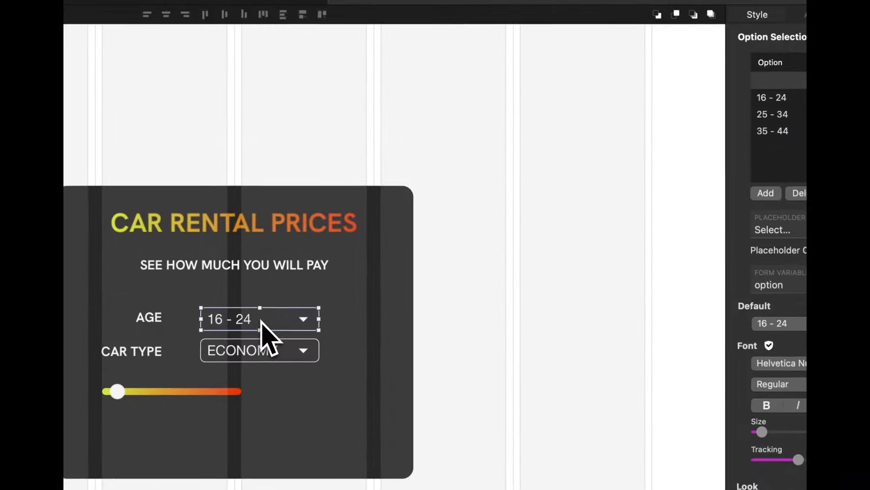
{"action": "left_click", "coordinate": [485, 327]}
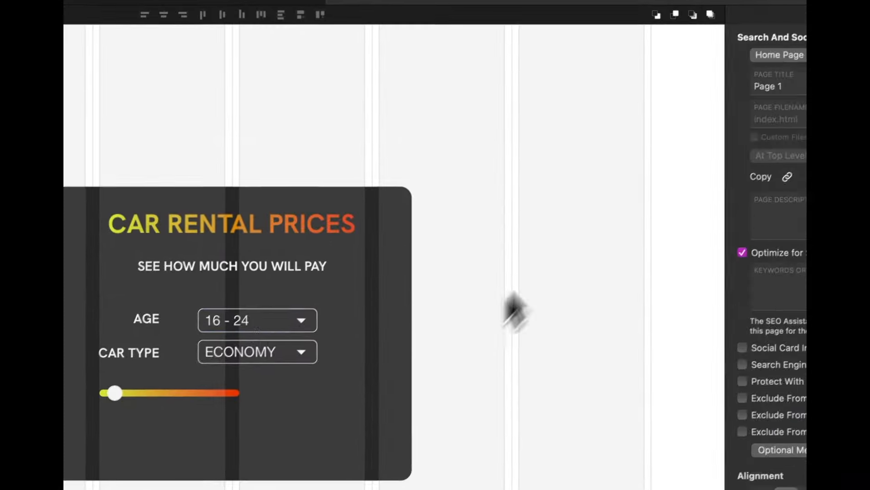
{"action": "left_click", "coordinate": [474, 61]}
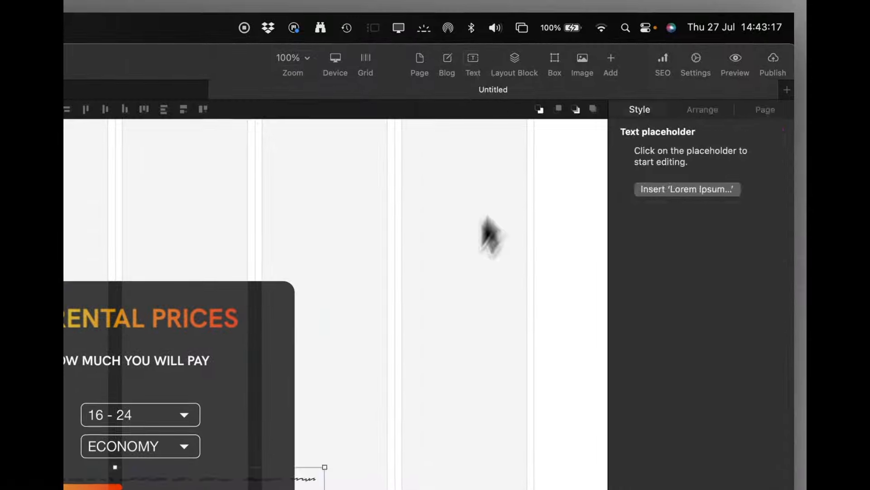
{"action": "mouse_move", "coordinate": [371, 361]}
{"action": "left_mouse_down"}
{"action": "mouse_move", "coordinate": [446, 32]}
{"action": "mouse_move", "coordinate": [482, 216]}
{"action": "left_mouse_up"}
{"action": "double_click", "coordinate": [301, 182]}
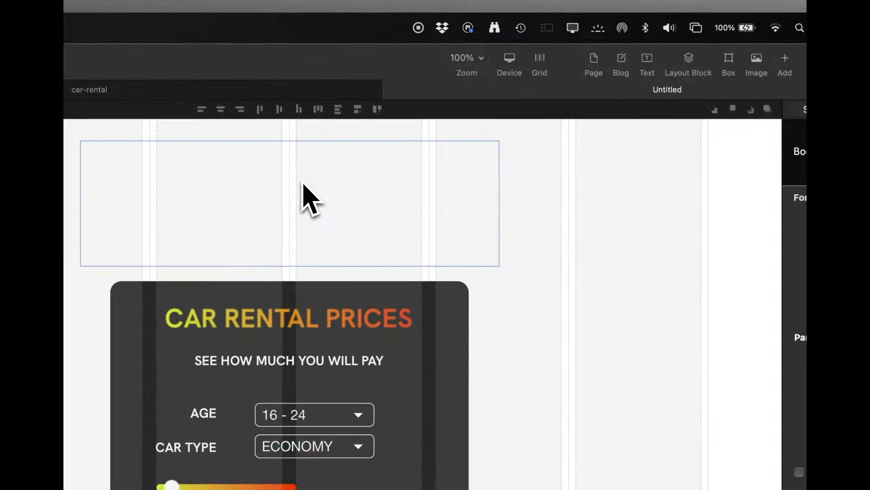
{"action": "type", "text": "This"}
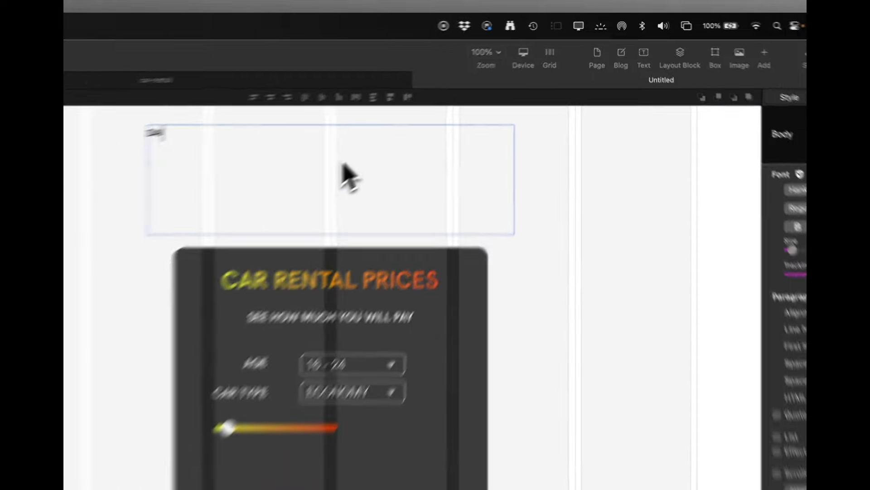
{"action": "type", "text": "Y RATE"}
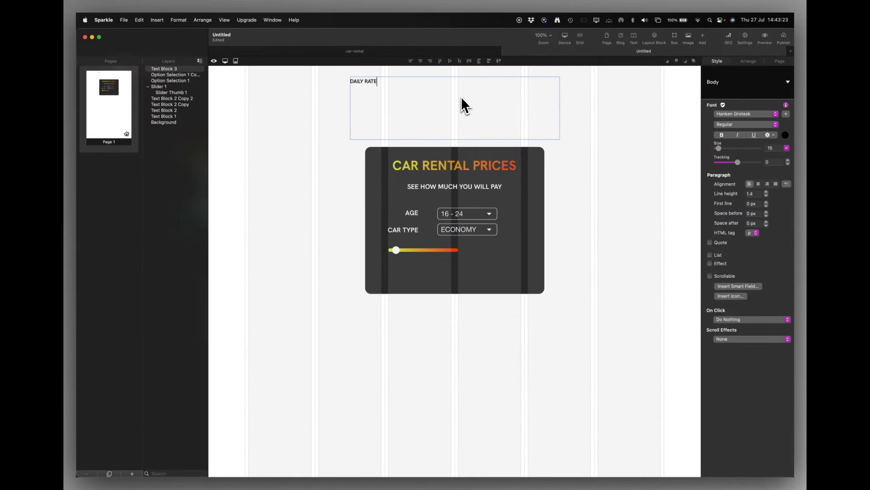
{"action": "type", "text": " FOR C"}
{"action": "type", "text": "AR HIRE"}
{"action": "type", "text": " TO BE "}
{"action": "type", "text": "$50"}
Add the line "16-24 GROUP TO BE VALUE 1" below the daily rate note
{"action": "type", "text": "16-24"}
{"action": "type", "text": " GROUP"}
{"action": "type", "text": " TO"}
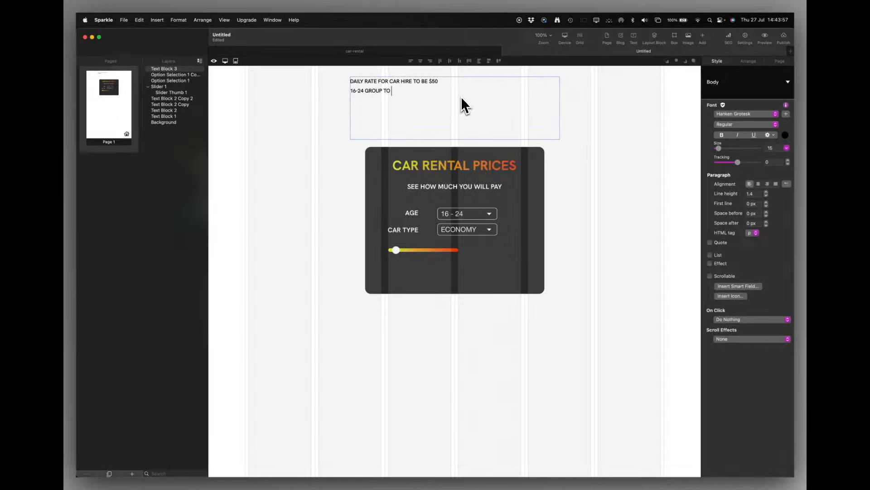
{"action": "type", "text": " BE VALUE 1"}
{"action": "key", "text": "Return"}
Add the lines "25-34 GROUP TO BE 1.5" and "35-44 GROUP TO BE 2" to the notes
{"action": "type", "text": "25"}
{"action": "type", "text": " -"}
{"action": "key", "text": "BackSpace"}
{"action": "key", "text": "BackSpace"}
{"action": "type", "text": "-34"}
{"action": "type", "text": " GROUP"}
{"action": "type", "text": " TO BE "}
{"action": "type", "text": "1.5"}
{"action": "type", "text": "35-44"}
{"action": "type", "text": " GROUP"}
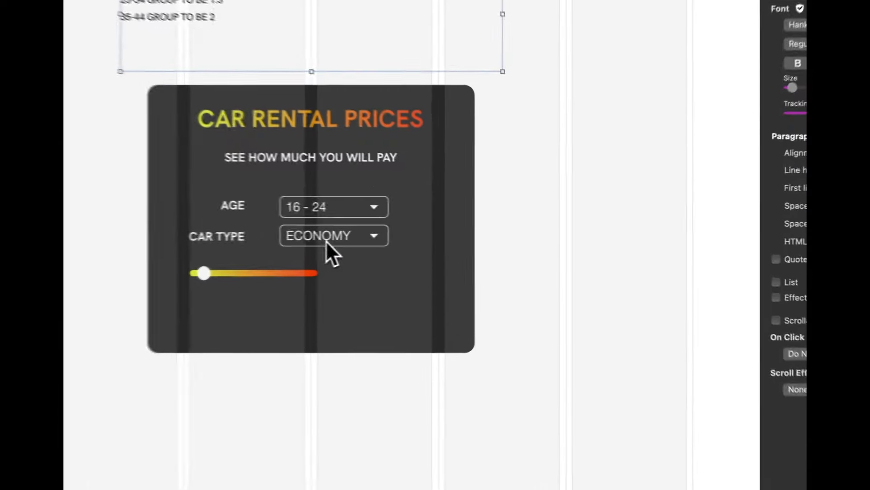
In the car type selection, set the ECONOMY option's value to 1 and the SPORTS option's value to 1.5
{"action": "left_click", "coordinate": [467, 232]}
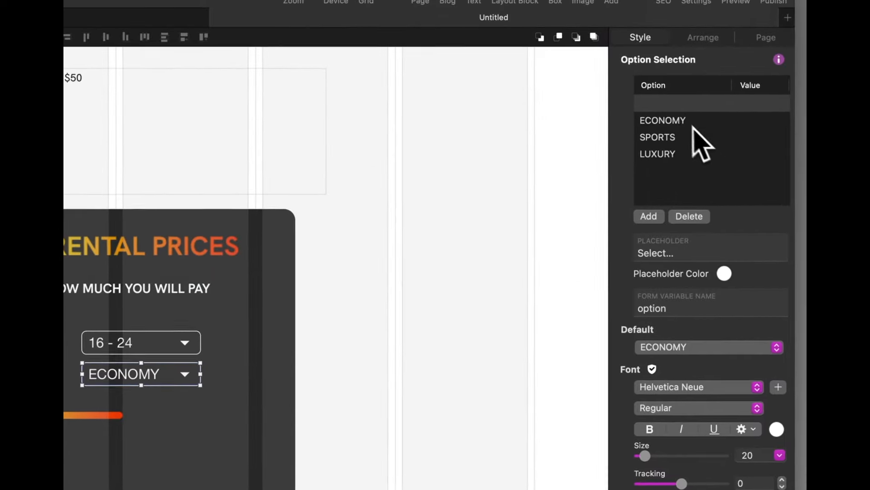
{"action": "left_click", "coordinate": [727, 116]}
{"action": "double_click", "coordinate": [758, 120]}
{"action": "type", "text": "1"}
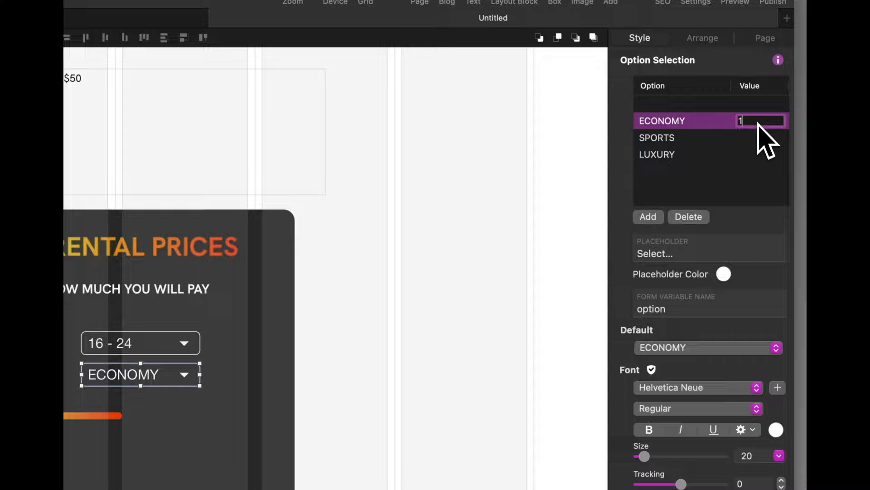
{"action": "left_click", "coordinate": [756, 141]}
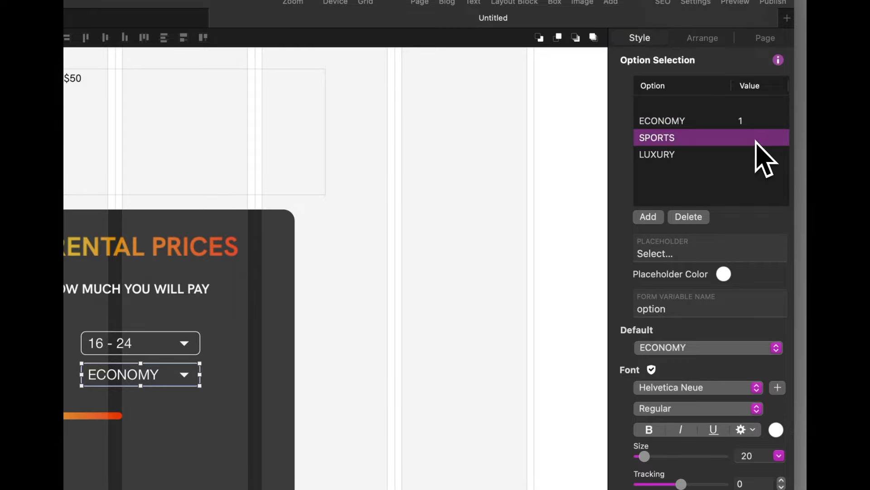
{"action": "double_click", "coordinate": [759, 138]}
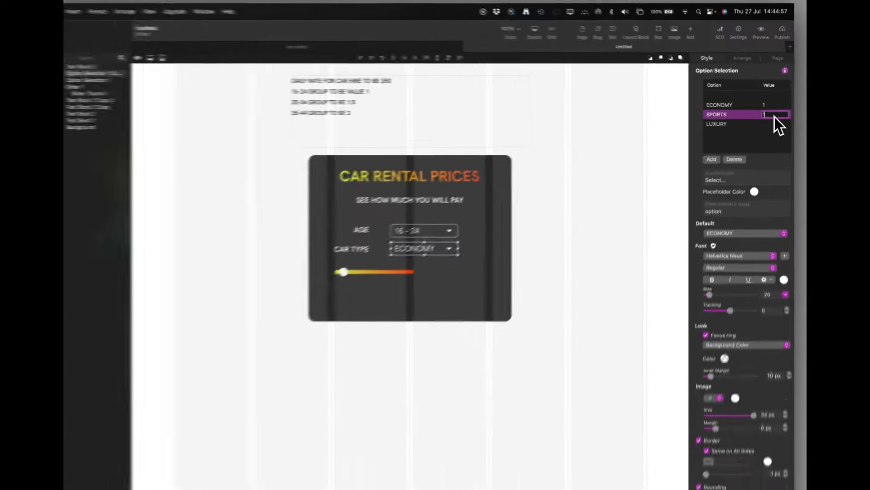
{"action": "type", "text": "1.5"}
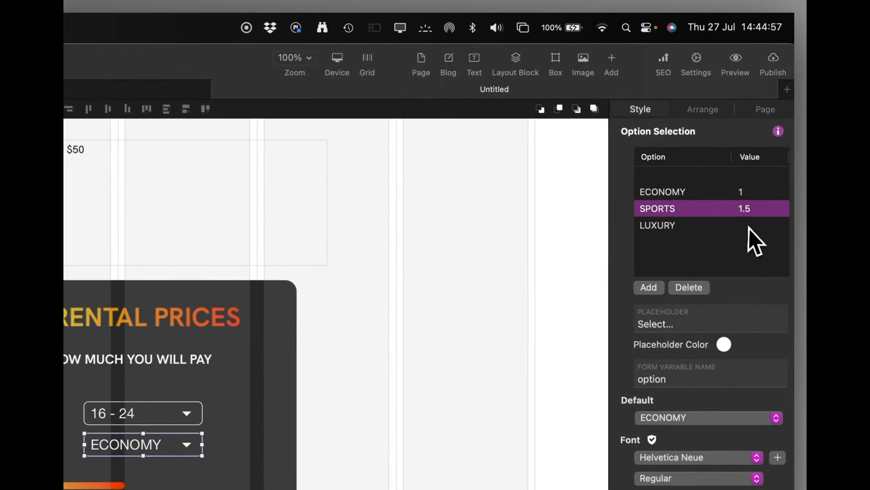
Change the SPORTS option's value to 2 and fill in a value for LUXURY
{"action": "left_click", "coordinate": [773, 119]}
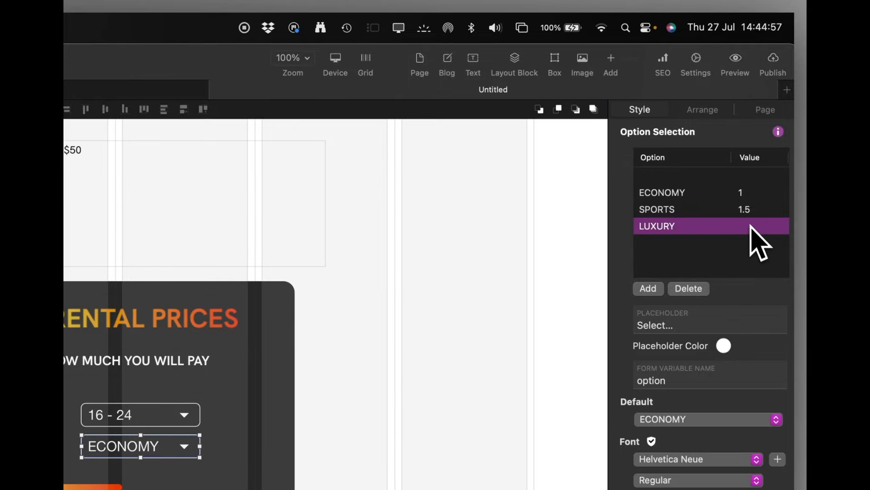
{"action": "left_click", "coordinate": [747, 211]}
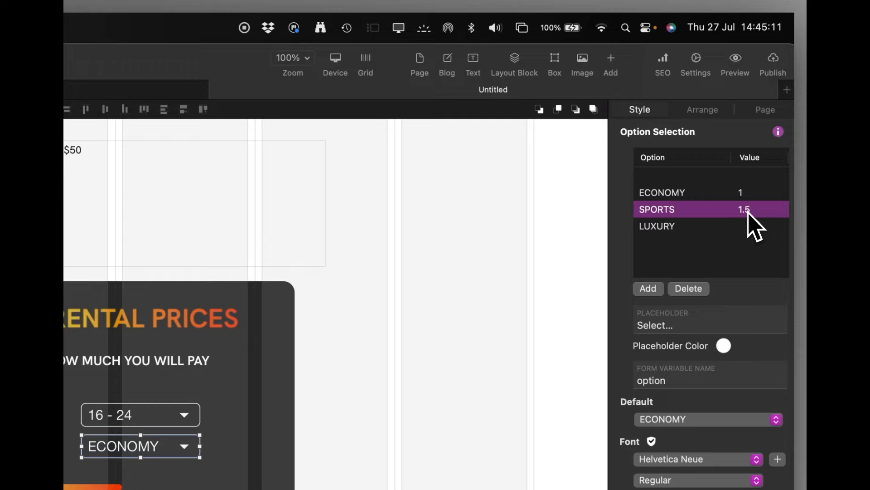
{"action": "double_click", "coordinate": [745, 210]}
{"action": "type", "text": "2"}
{"action": "key", "text": "Return"}
{"action": "left_click", "coordinate": [752, 227]}
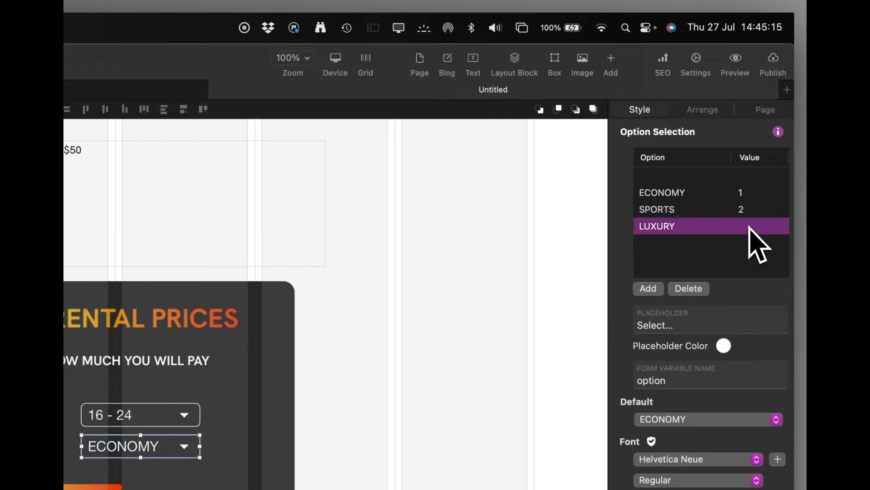
{"action": "double_click", "coordinate": [754, 226]}
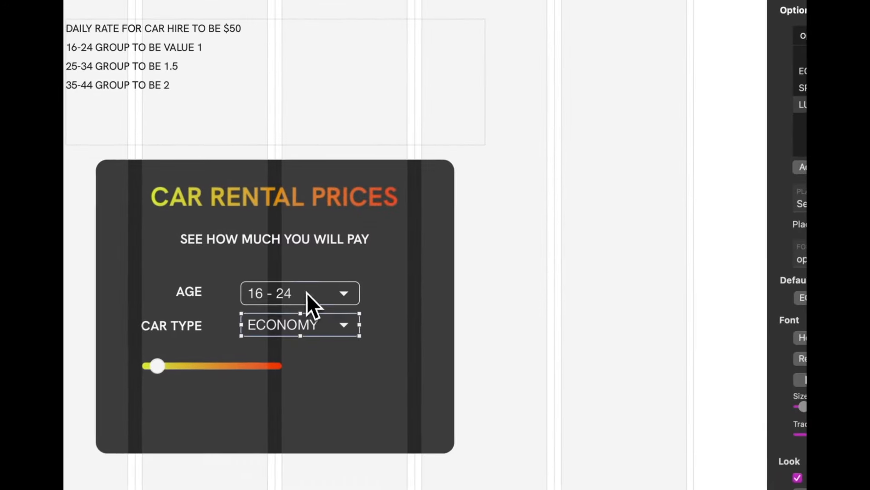
In the age selection, set the option values to 1 for 16 - 24, 1.5 for 25 - 34 and the noted 2 for 35 - 44
{"action": "left_click", "coordinate": [231, 412]}
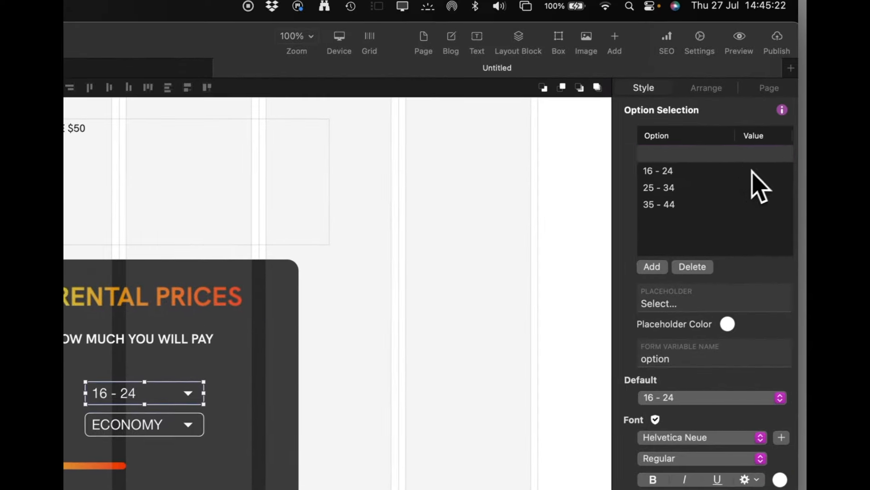
{"action": "left_click", "coordinate": [791, 149]}
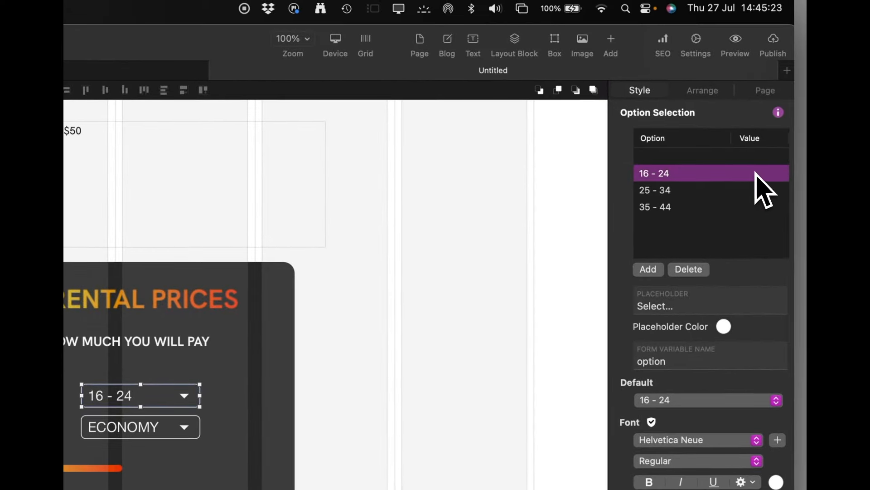
{"action": "left_click", "coordinate": [756, 174]}
{"action": "type", "text": "1"}
{"action": "left_click", "coordinate": [758, 190]}
{"action": "left_click", "coordinate": [758, 191]}
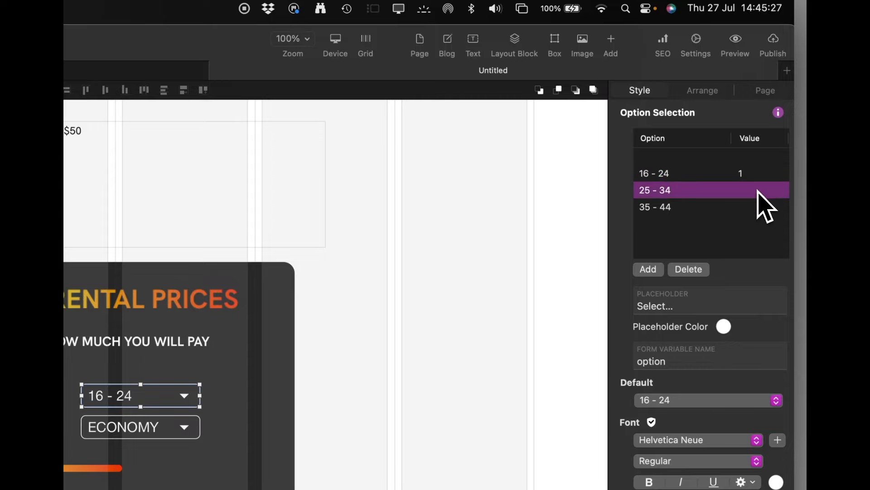
{"action": "left_click", "coordinate": [756, 190]}
{"action": "left_click", "coordinate": [749, 208]}
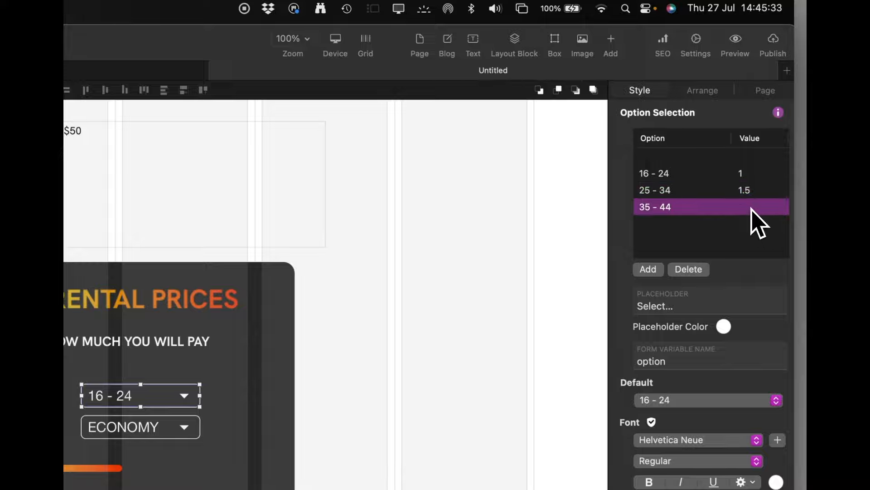
{"action": "left_click", "coordinate": [753, 209]}
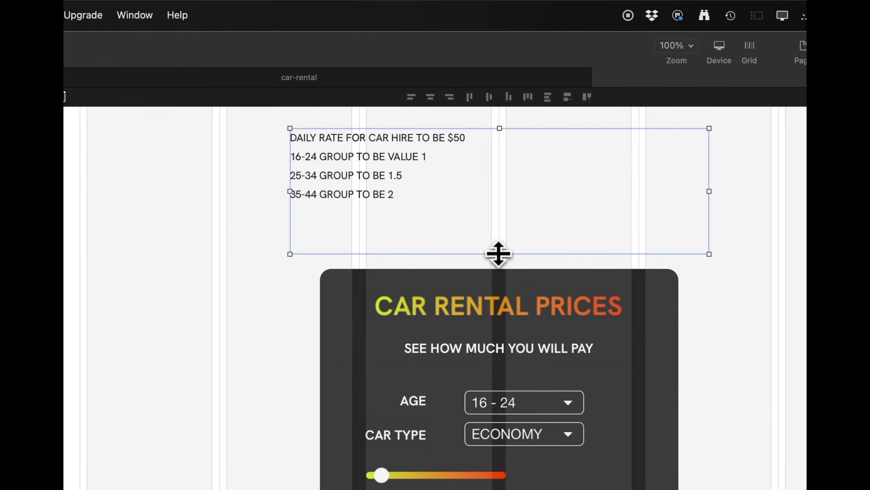
Shorten the notes text block from its lower edge and place a duplicate of it below the dark card
{"action": "left_click_drag", "start_coordinate": [498, 253], "coordinate": [493, 217]}
{"action": "left_click_drag", "start_coordinate": [447, 161], "coordinate": [517, 183]}
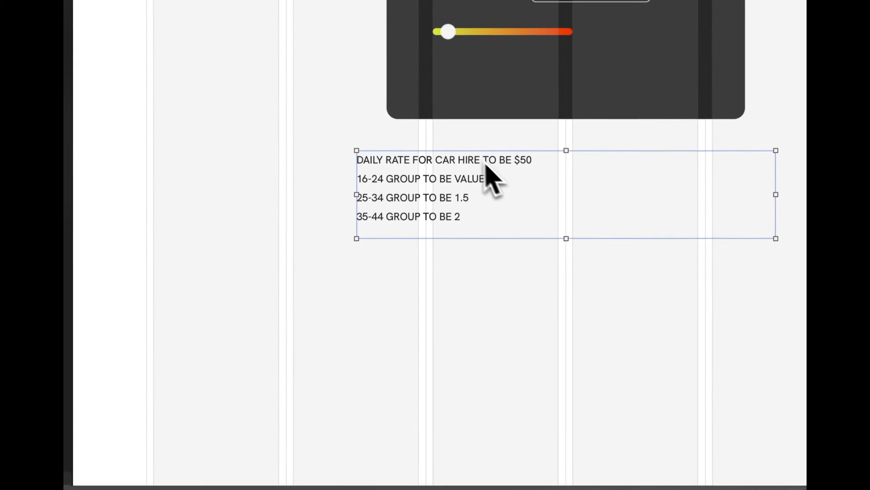
In the duplicated notes, replace the age group wording so the lines read ECONOMY 1, SPORTS 1.5 and LUXURY 2
{"action": "double_click", "coordinate": [463, 181]}
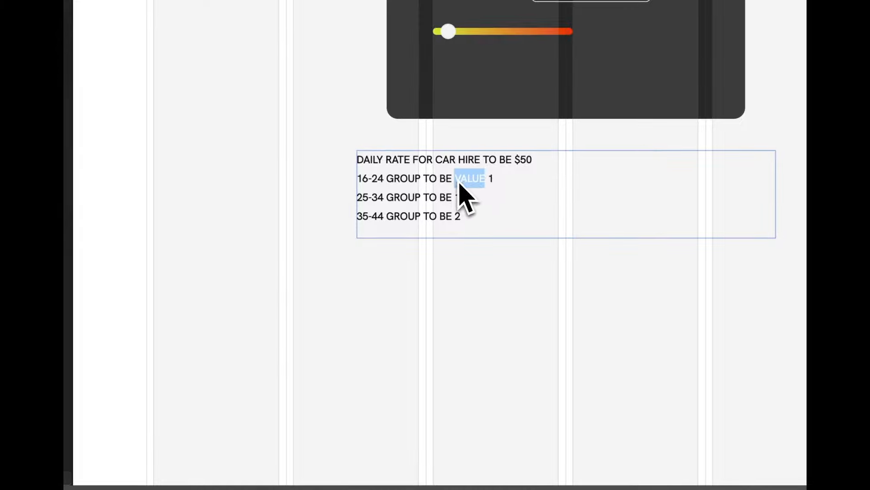
{"action": "left_click", "coordinate": [483, 180]}
{"action": "double_click", "coordinate": [483, 180]}
{"action": "left_click_drag", "start_coordinate": [483, 180], "coordinate": [352, 180]}
{"action": "type", "text": "ECONOMY"}
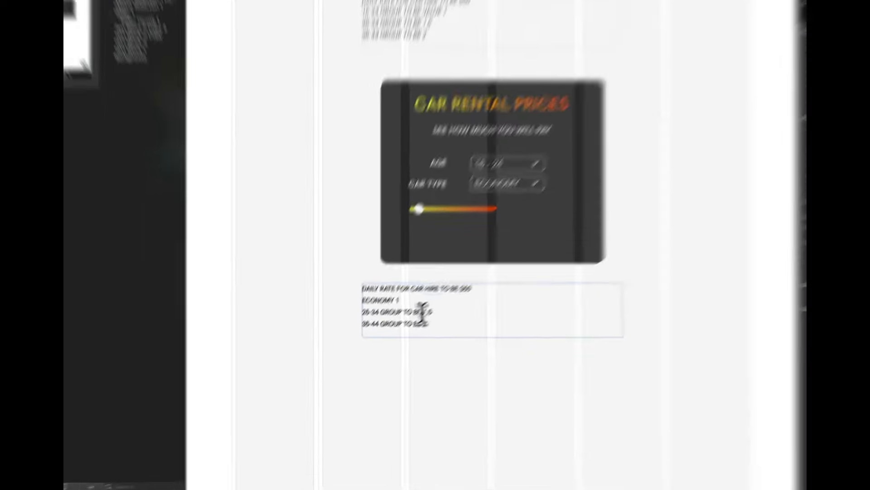
{"action": "left_click_drag", "start_coordinate": [397, 333], "coordinate": [338, 332]}
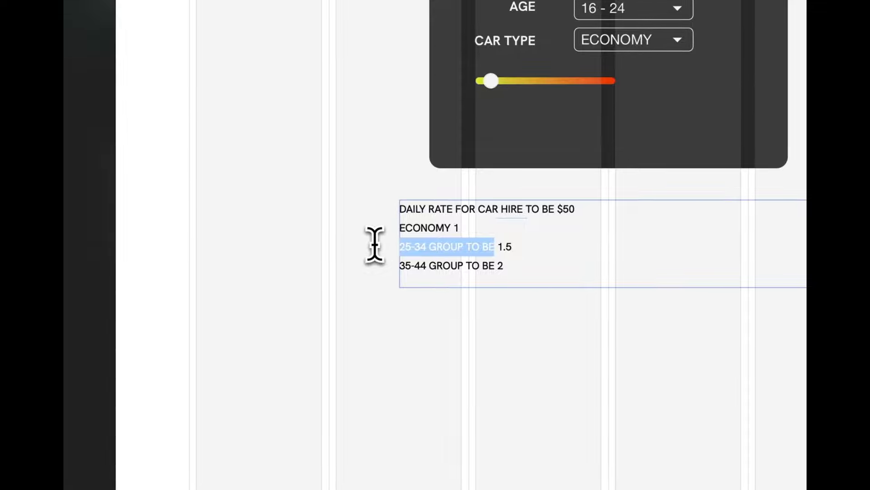
{"action": "type", "text": "SPORTS"}
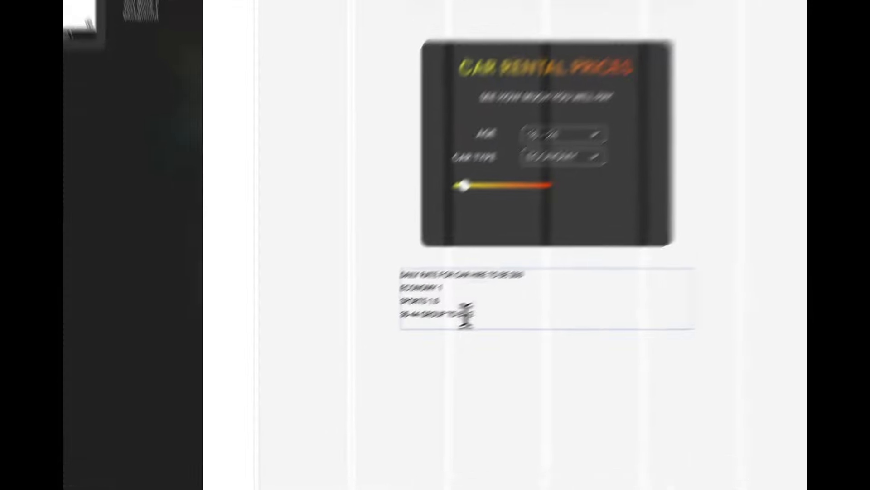
{"action": "left_click_drag", "start_coordinate": [397, 343], "coordinate": [324, 345]}
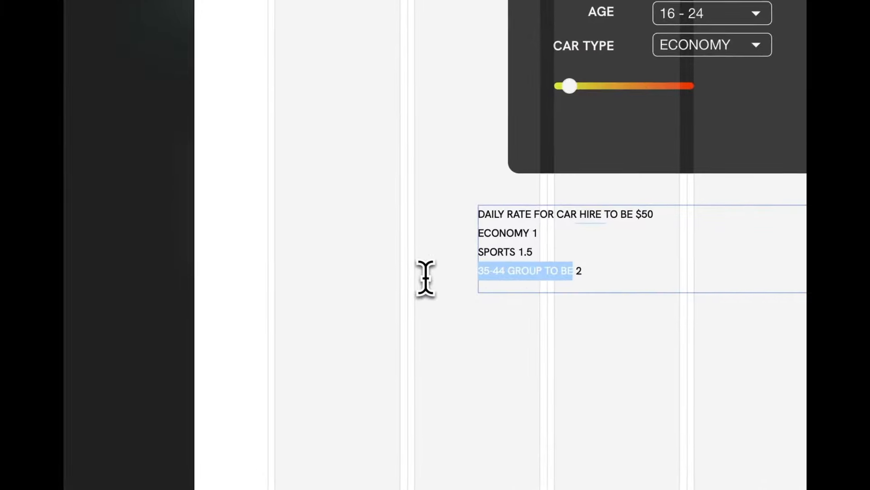
{"action": "type", "text": "LUXURY"}
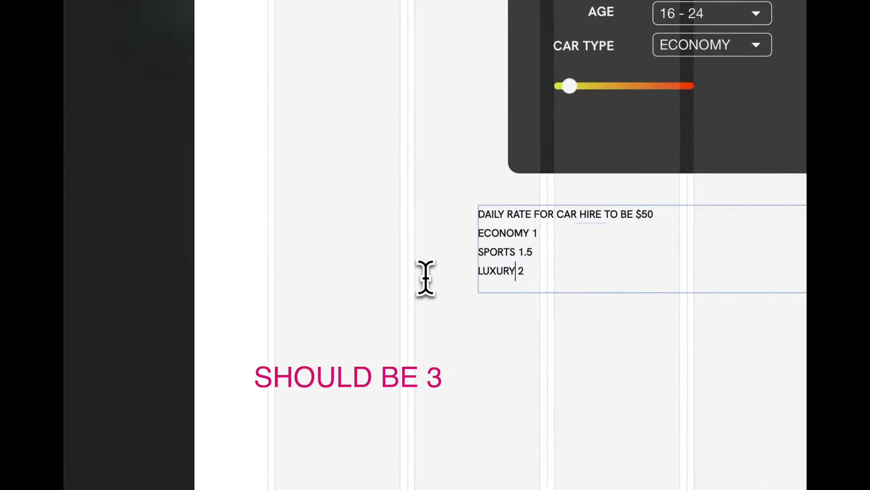
{"action": "key", "text": "Escape"}
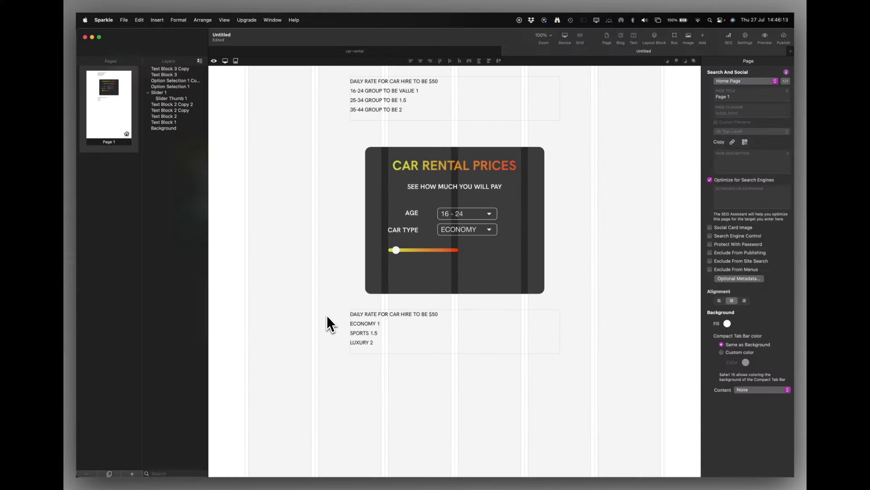
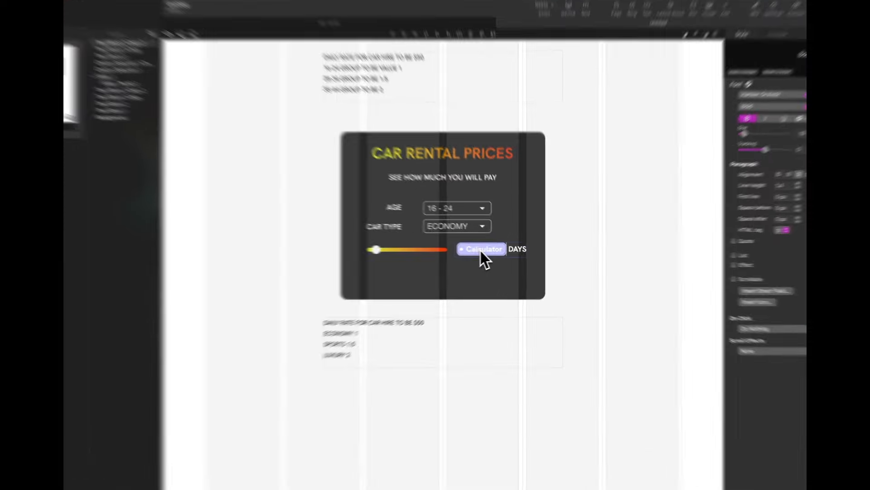
Insert the slider value after "return" in the Calculator field beside DAYS
{"action": "left_click", "coordinate": [481, 250]}
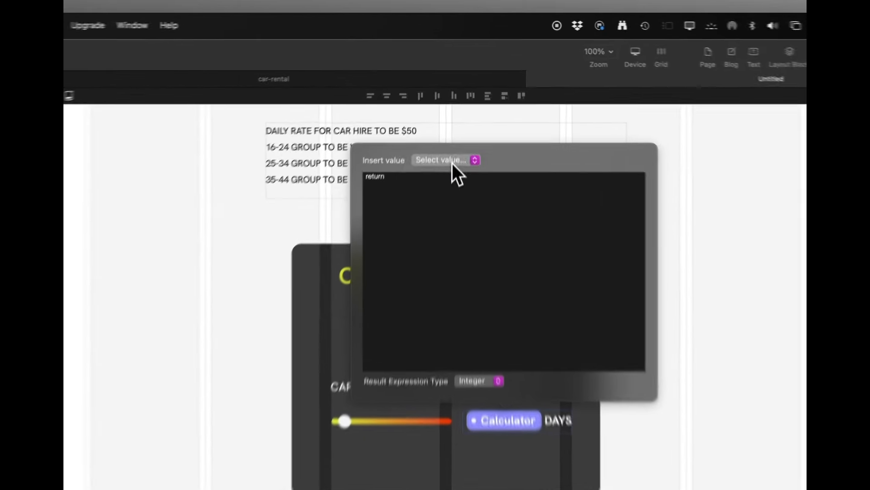
{"action": "left_click", "coordinate": [449, 99]}
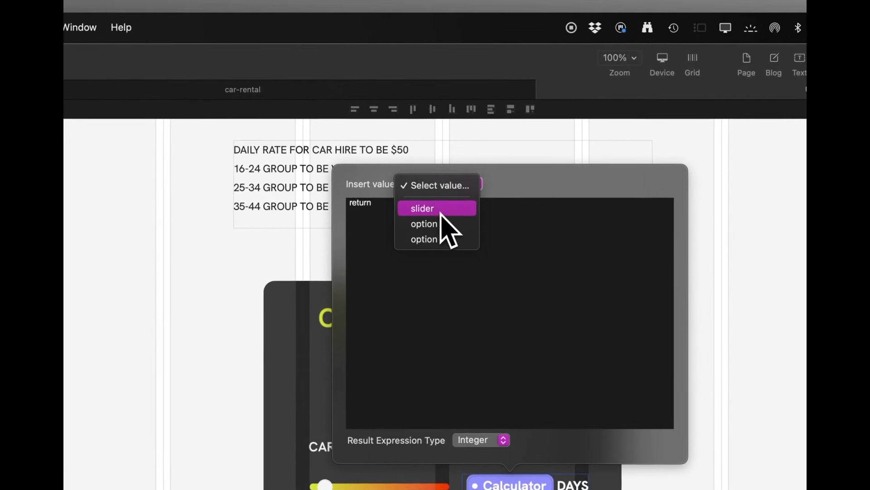
{"action": "left_click", "coordinate": [430, 210]}
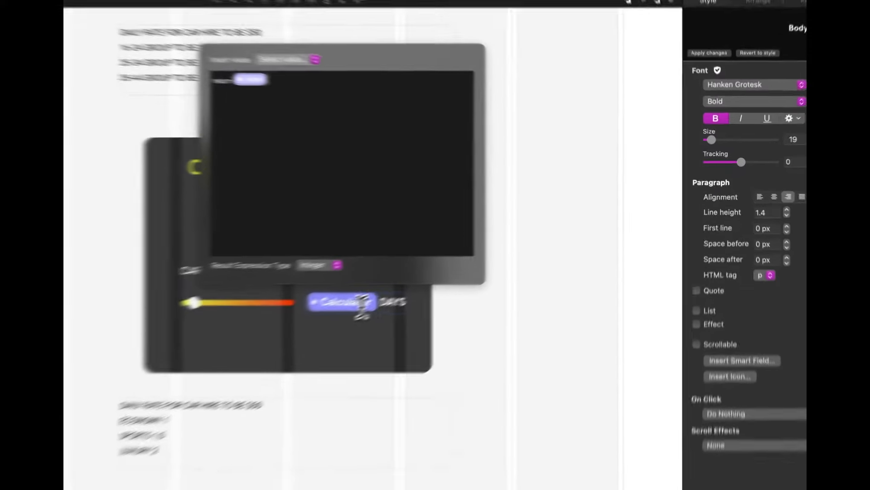
{"action": "left_click", "coordinate": [496, 251]}
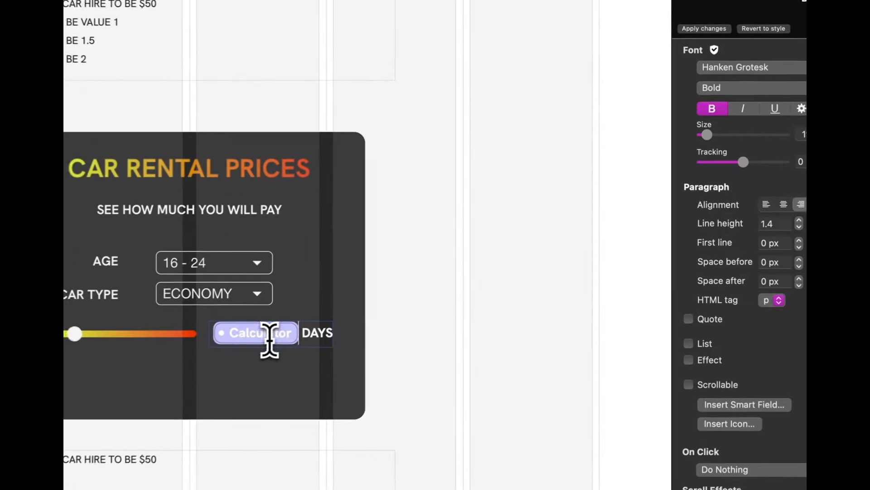
Preview the page in Safari and test the days slider and the age selection
{"action": "left_click", "coordinate": [566, 236]}
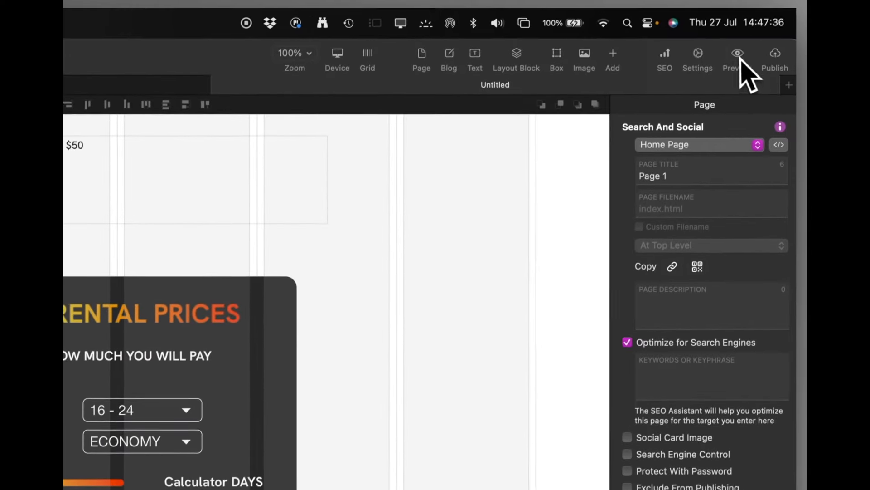
{"action": "left_click", "coordinate": [739, 61]}
{"action": "left_click", "coordinate": [743, 164]}
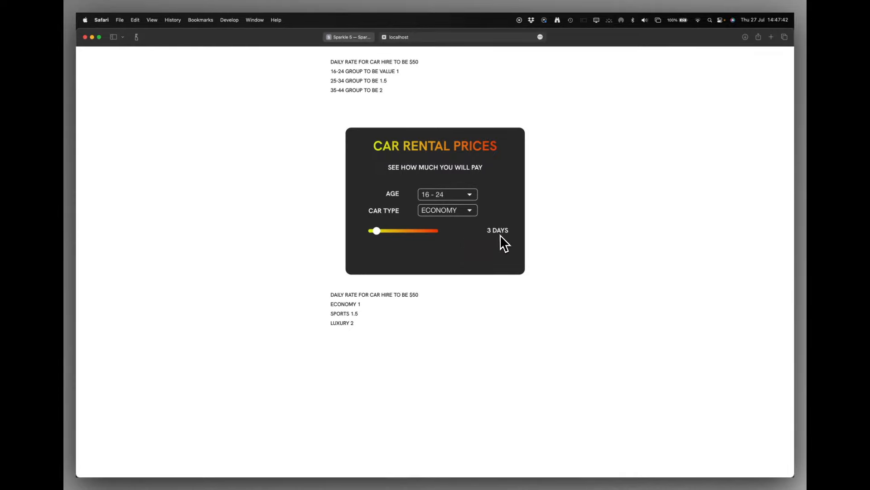
{"action": "left_click_drag", "start_coordinate": [379, 232], "coordinate": [493, 253]}
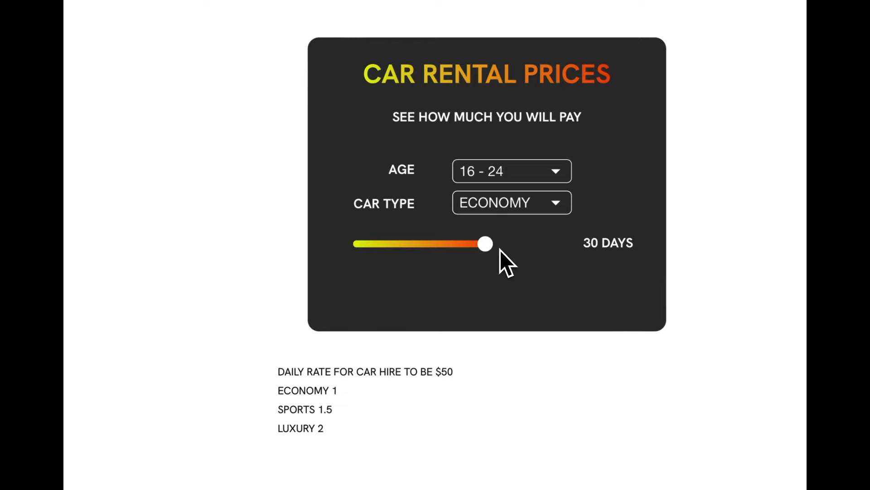
{"action": "left_click_drag", "start_coordinate": [486, 247], "coordinate": [382, 248]}
{"action": "left_click", "coordinate": [483, 174]}
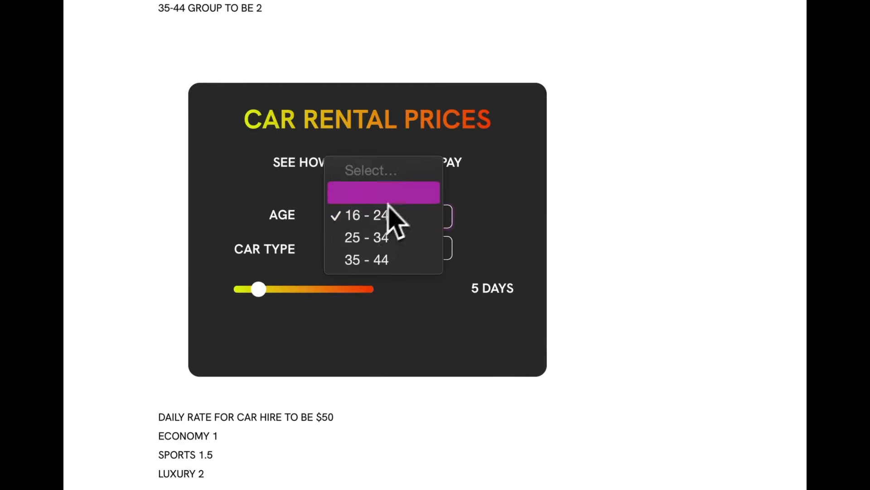
{"action": "left_click", "coordinate": [539, 207]}
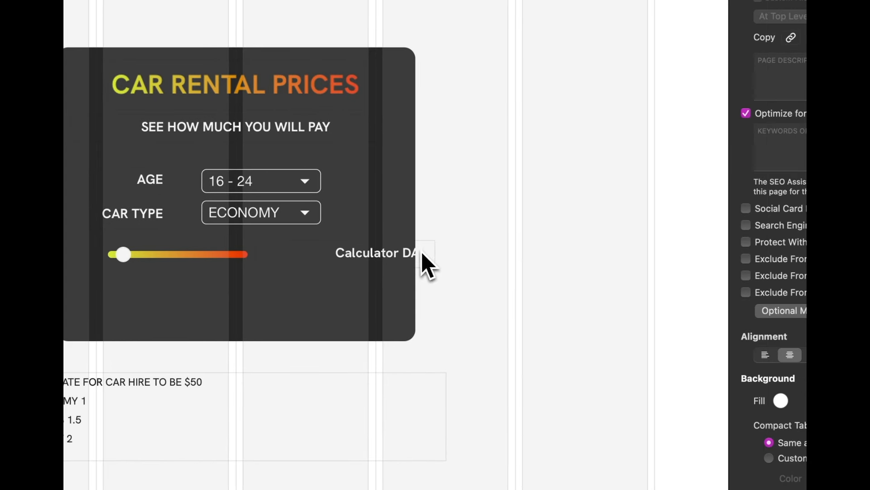
Move the Calculator DAYS text close to the slider, left-align it, narrow its text box and preview the page in Safari
{"action": "left_click", "coordinate": [422, 263]}
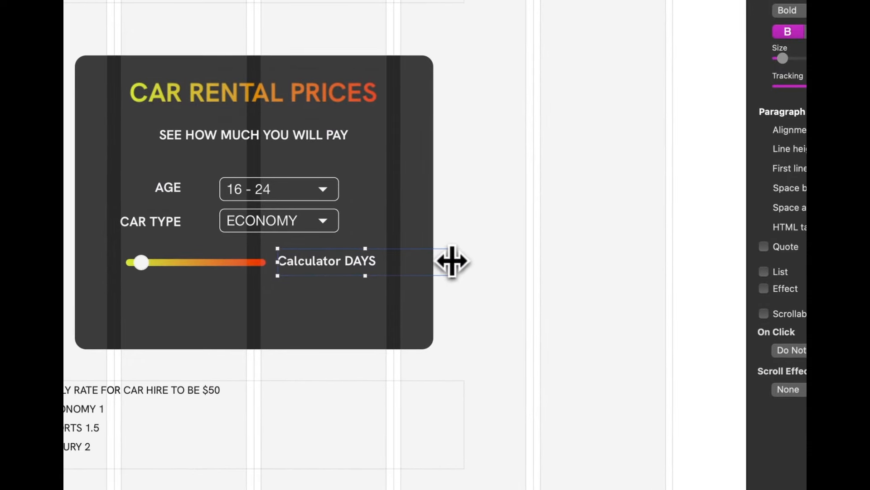
{"action": "left_click_drag", "start_coordinate": [452, 261], "coordinate": [386, 261]}
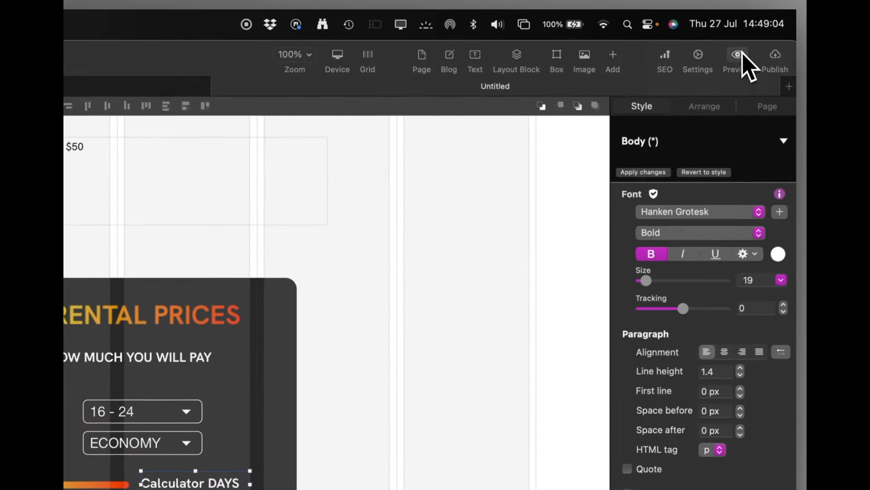
{"action": "left_click", "coordinate": [743, 55]}
{"action": "left_click", "coordinate": [721, 165]}
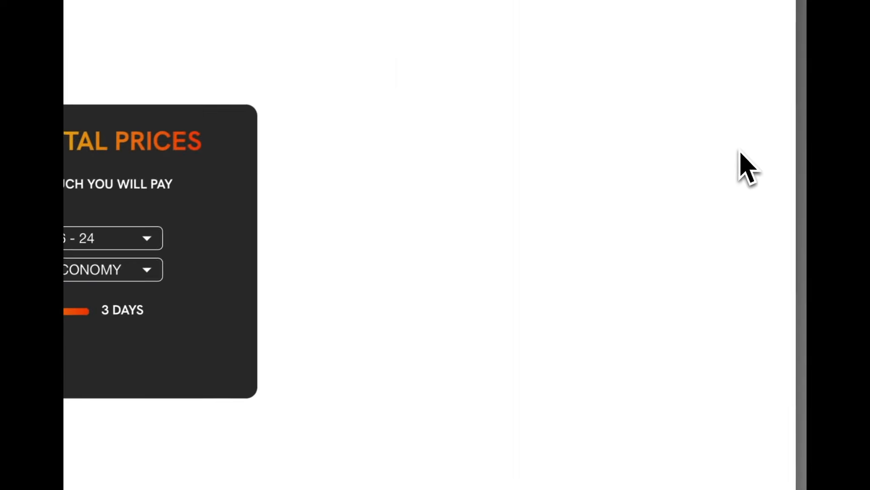
Shift the slider and the Calculator DAYS text together slightly to the right within the dark card
{"action": "left_click", "coordinate": [447, 252], "text": "shift"}
{"action": "left_click_drag", "start_coordinate": [486, 254], "coordinate": [489, 254]}
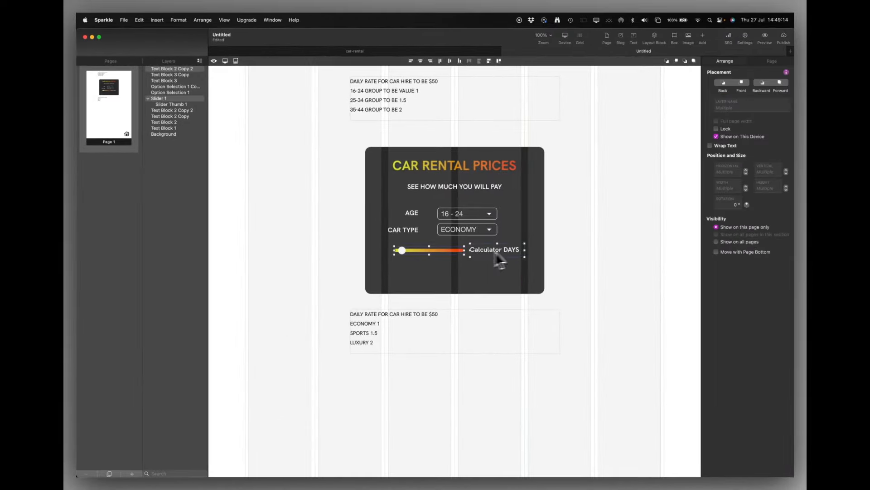
{"action": "left_click", "coordinate": [584, 248]}
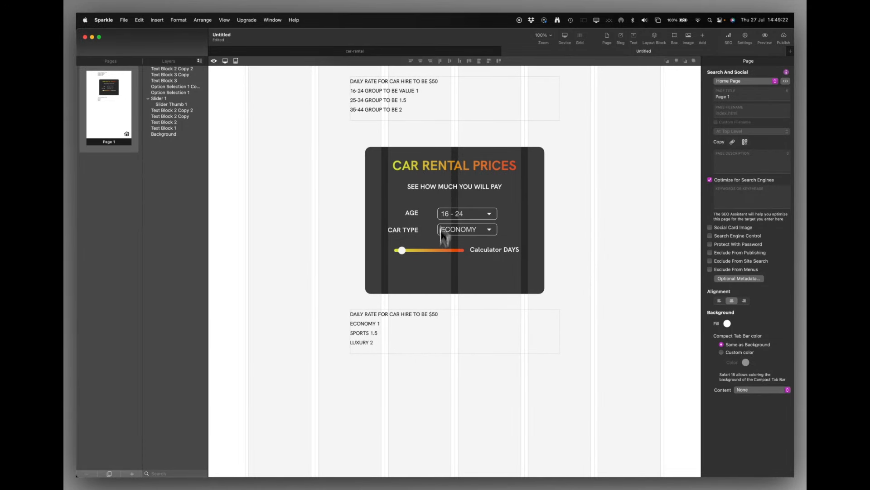
Place a duplicate of the subheading below the slider, reading "ESTIMATED COSTS FOR YOUR HIRE:" with a Calculator smart field at its end
{"action": "left_click", "coordinate": [448, 188]}
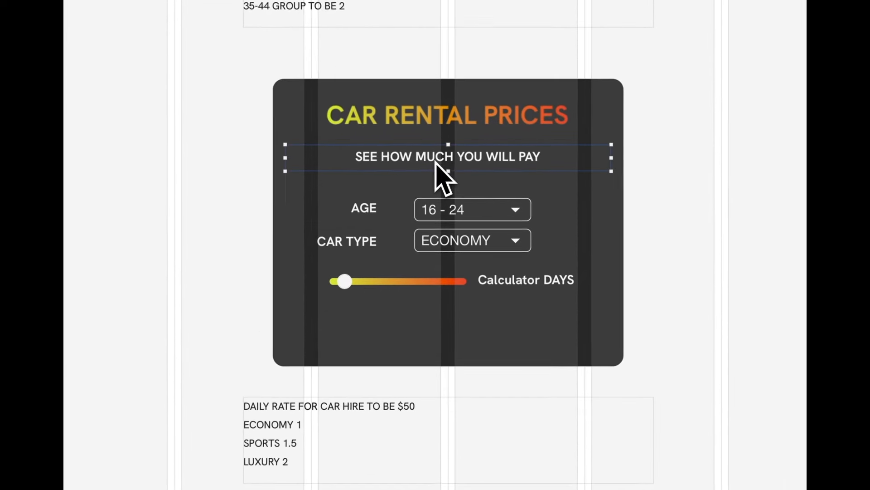
{"action": "left_click_drag", "start_coordinate": [437, 158], "coordinate": [436, 330]}
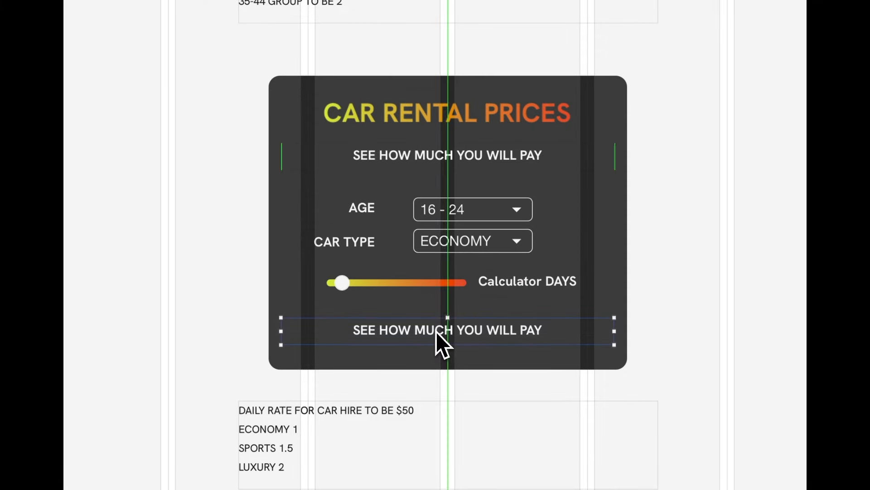
{"action": "double_click", "coordinate": [437, 330]}
{"action": "left_click", "coordinate": [437, 333]}
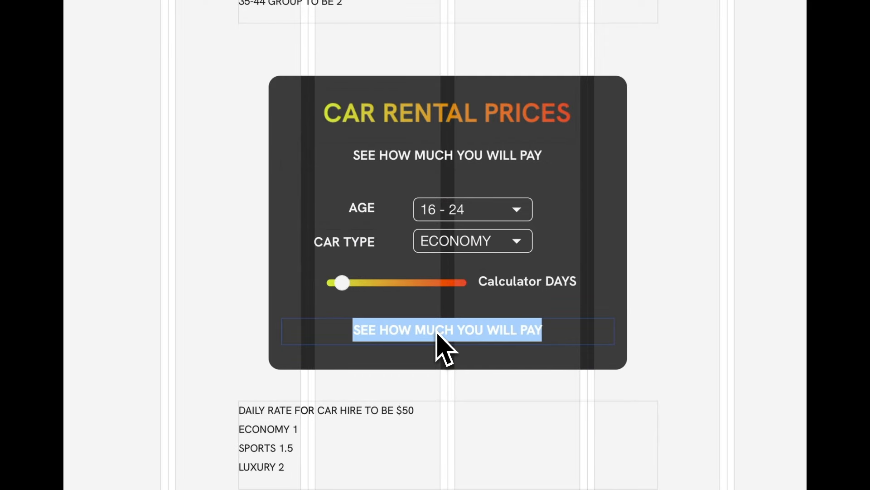
{"action": "type", "text": "ESTIMATED COSTS"}
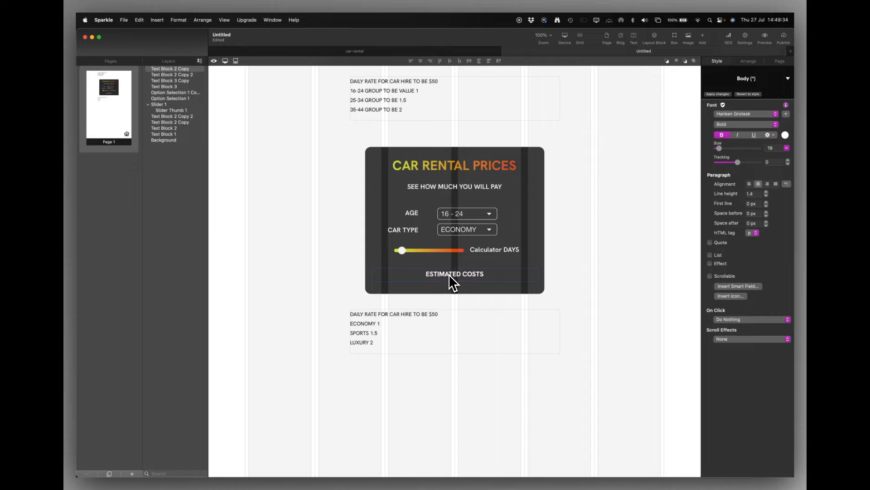
{"action": "type", "text": "FOR YOUR HIRE:"}
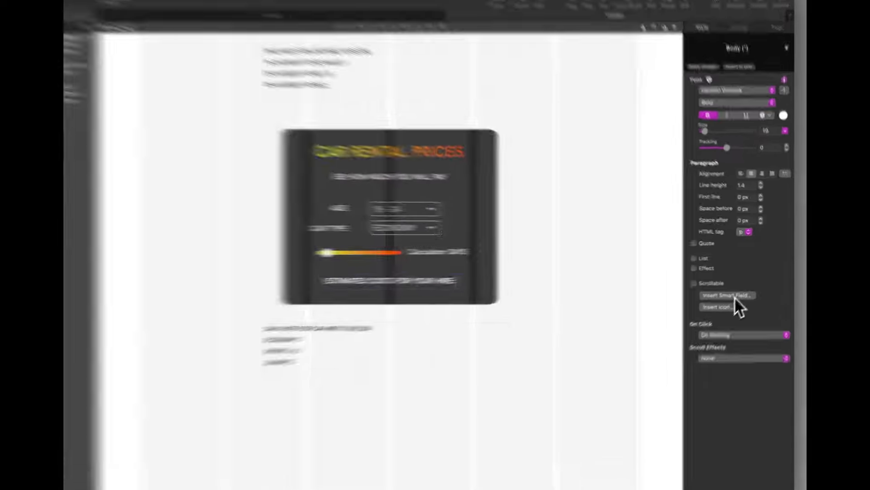
{"action": "left_click", "coordinate": [738, 287]}
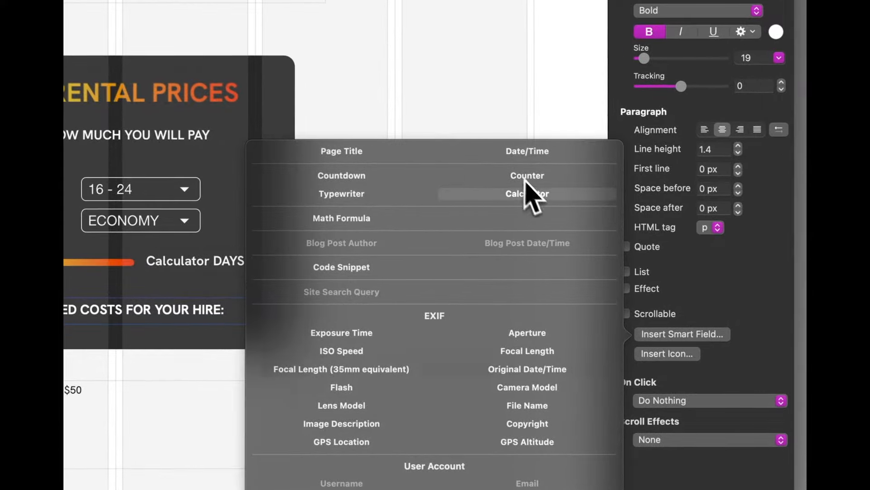
{"action": "left_click", "coordinate": [535, 195]}
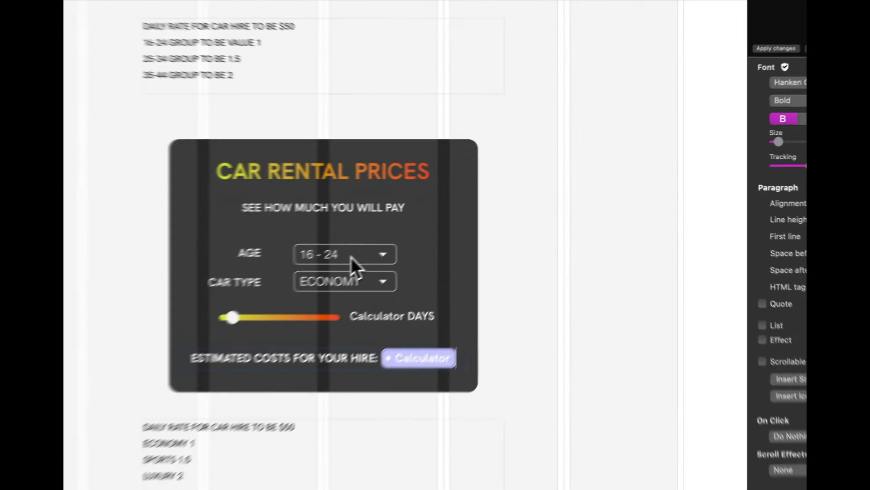
Review the values assigned to each option in the age and car type selections
{"action": "left_click", "coordinate": [472, 215]}
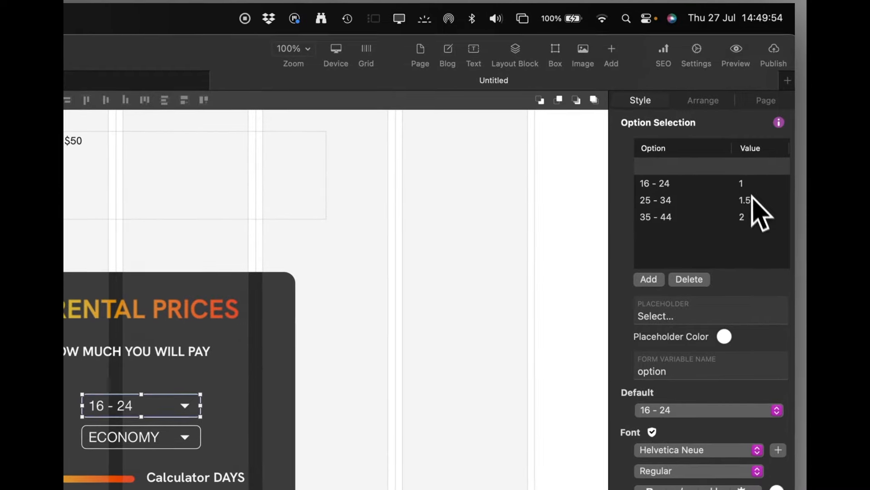
{"action": "left_click", "coordinate": [748, 184]}
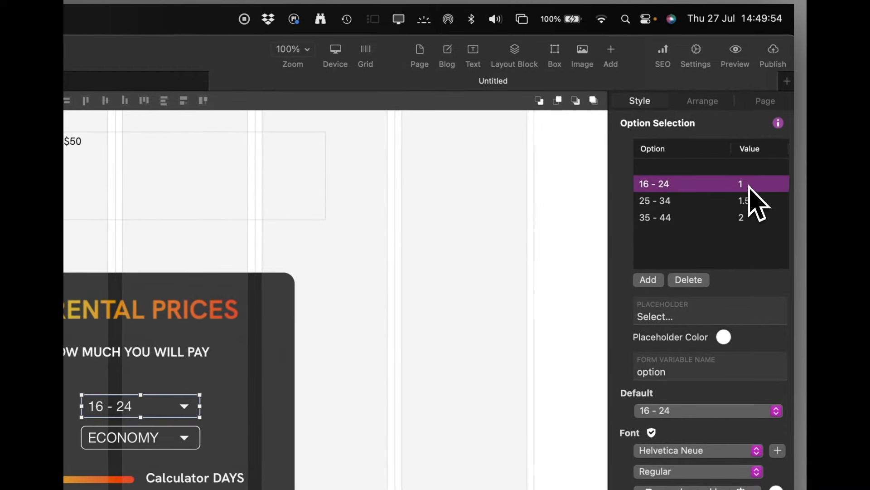
{"action": "left_click", "coordinate": [748, 201]}
{"action": "left_click", "coordinate": [745, 218]}
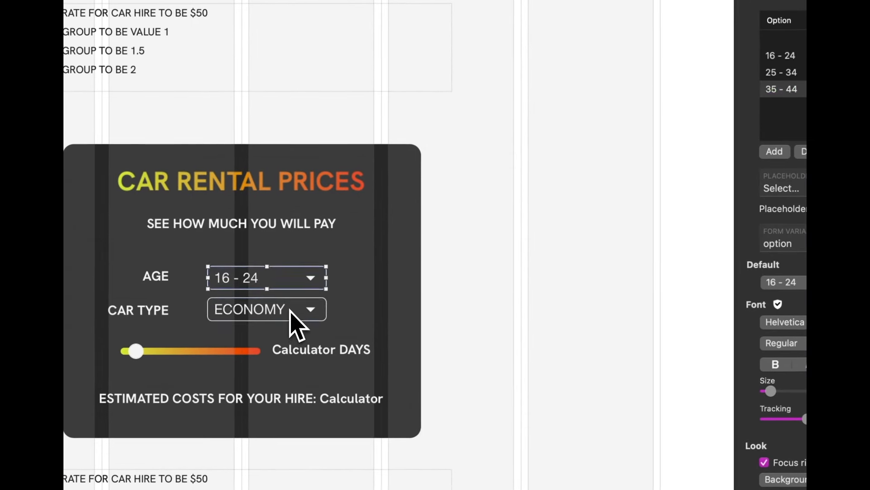
{"action": "left_click", "coordinate": [245, 371]}
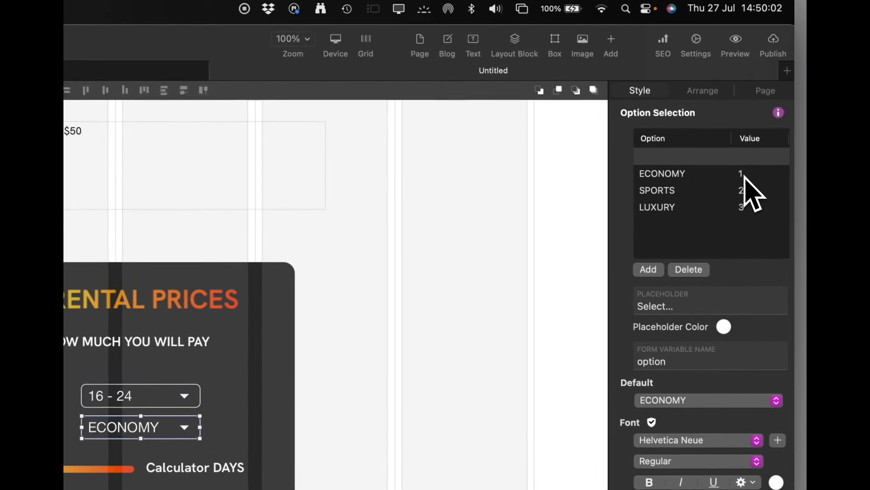
{"action": "left_click", "coordinate": [761, 162]}
{"action": "left_click", "coordinate": [744, 191]}
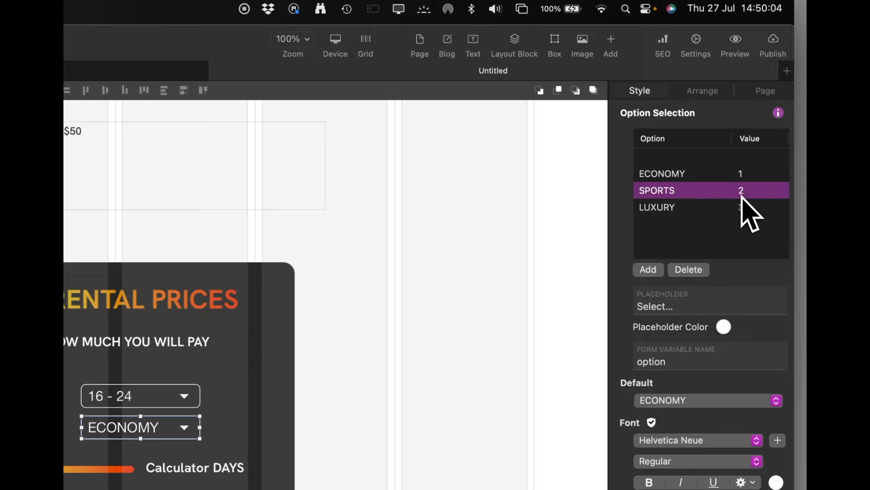
{"action": "left_click", "coordinate": [740, 207]}
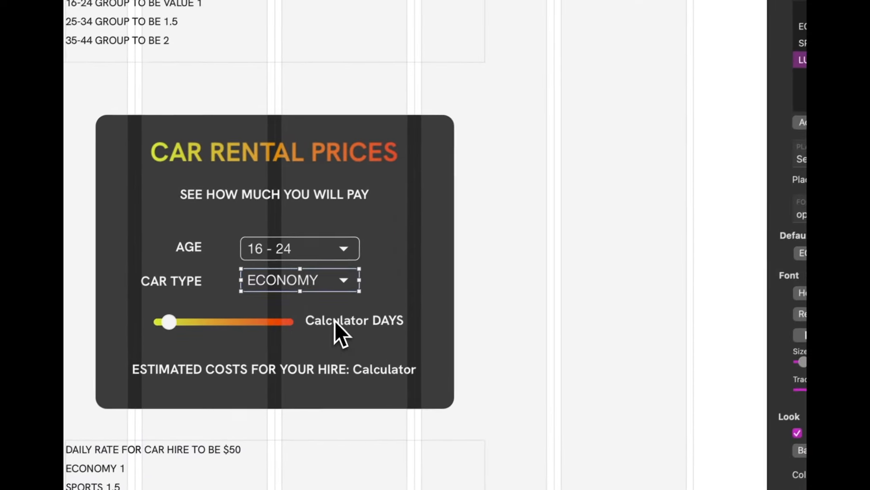
{"action": "left_click", "coordinate": [177, 467]}
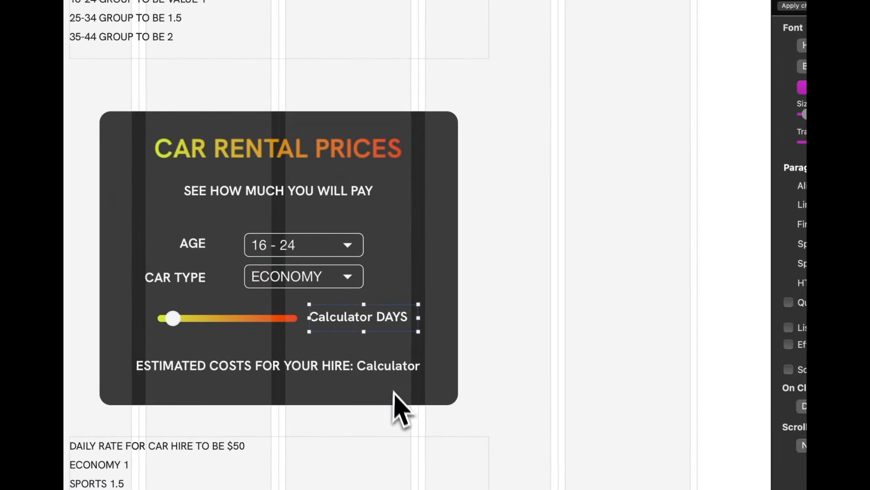
Insert a $ sign directly before the Calculator field in the estimated costs line
{"action": "left_click", "coordinate": [390, 369]}
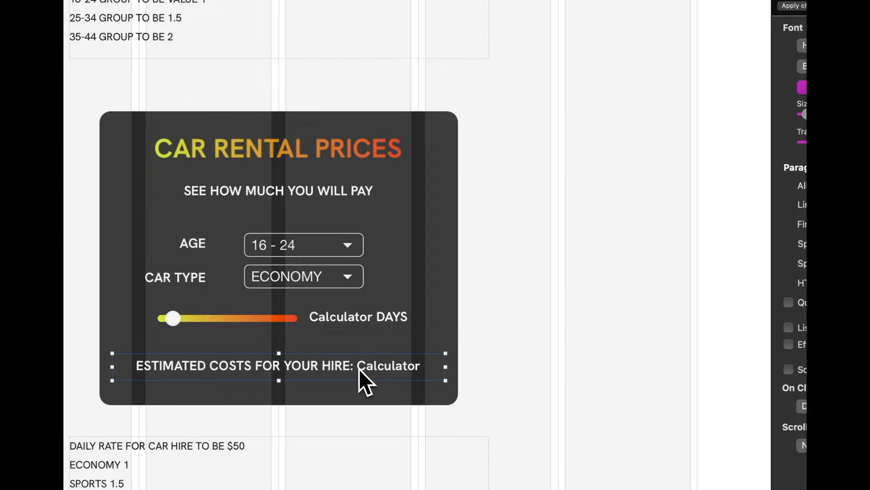
{"action": "left_click", "coordinate": [359, 369]}
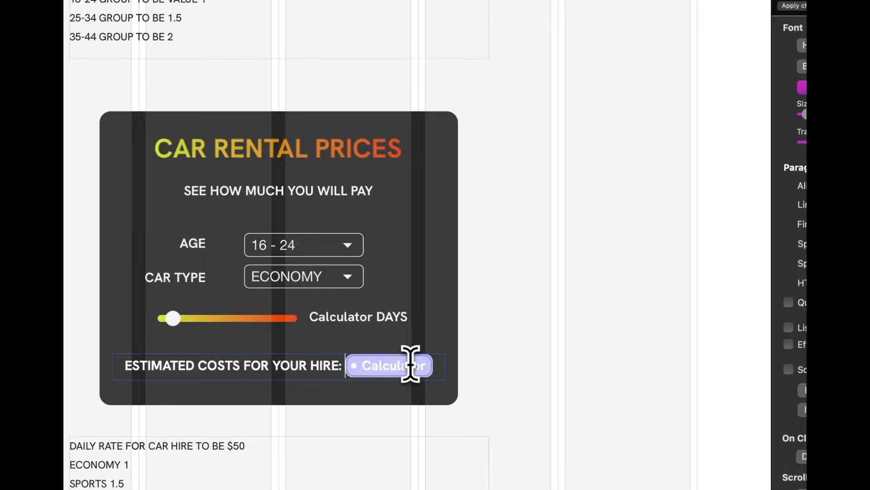
{"action": "type", "text": "$"}
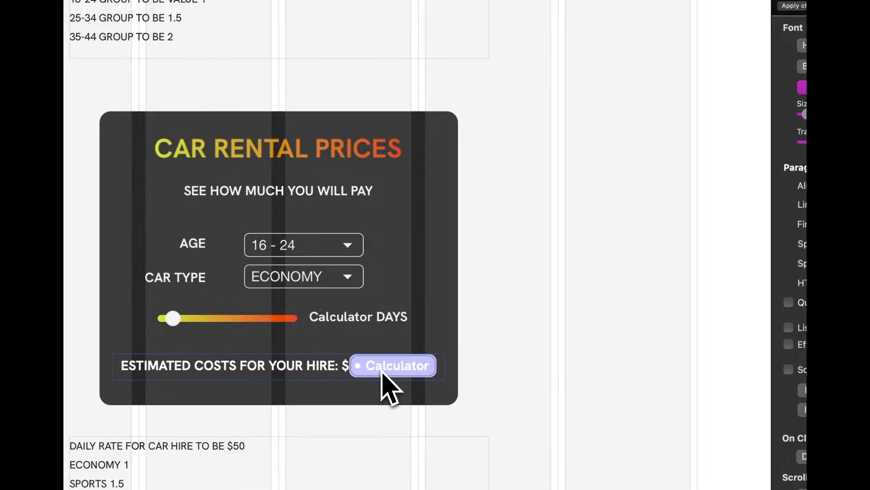
Check which values can be inserted into the estimated costs Calculator expression
{"action": "left_click", "coordinate": [391, 369]}
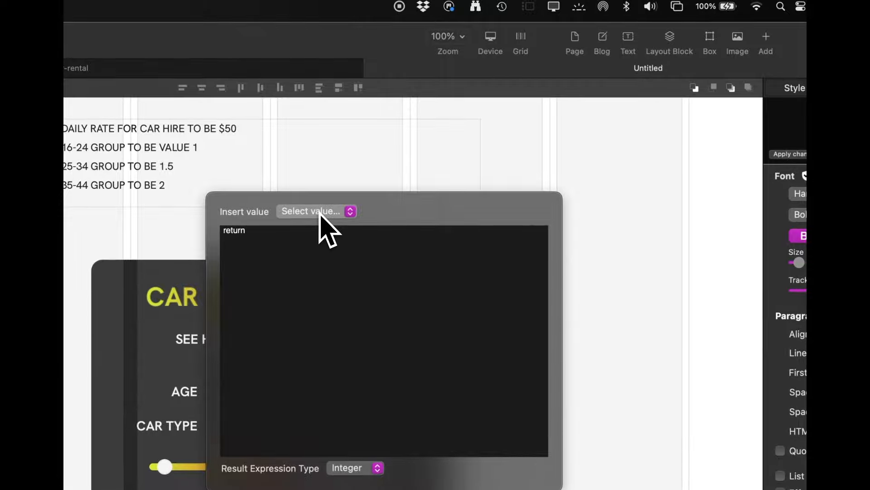
{"action": "left_click", "coordinate": [324, 213]}
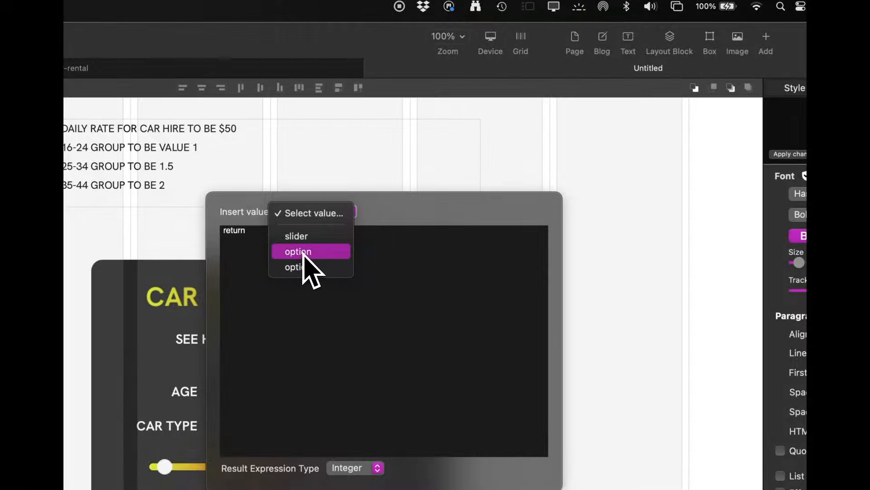
{"action": "left_click", "coordinate": [568, 183]}
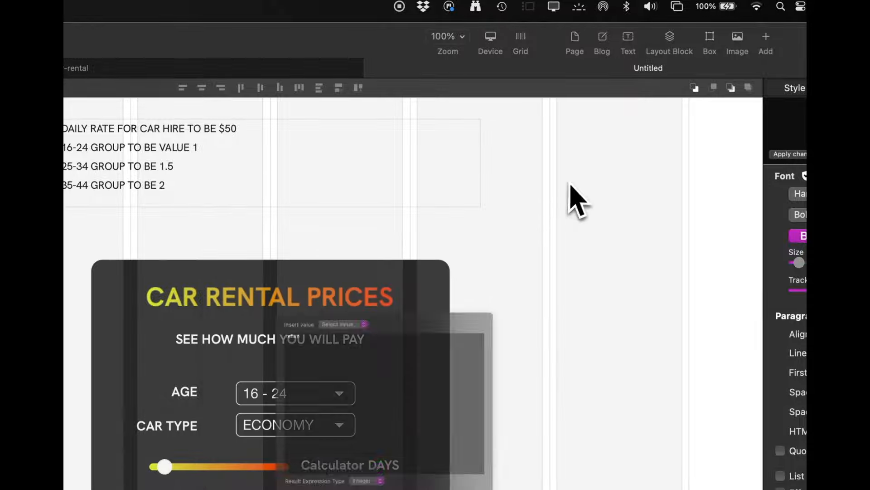
Set the form variable name of the age selection to Age dropdown and that of the car type selection to Car type
{"action": "left_click", "coordinate": [317, 395]}
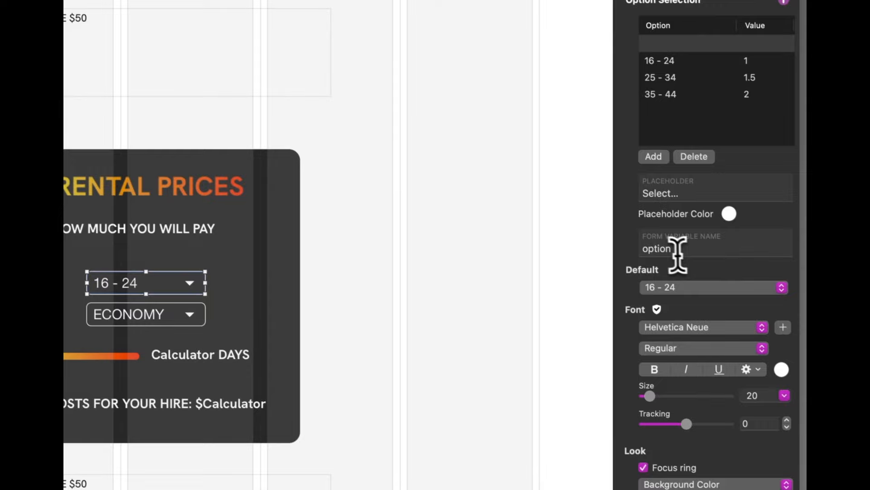
{"action": "left_click", "coordinate": [669, 244]}
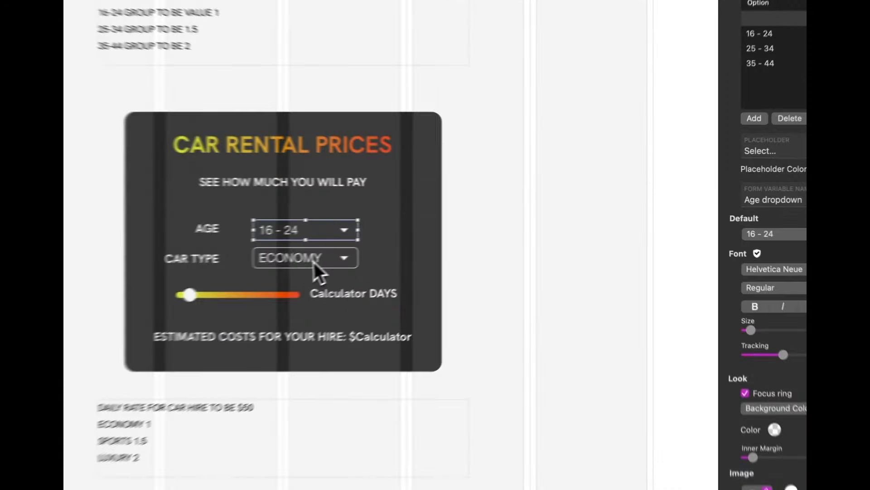
{"action": "left_click", "coordinate": [471, 232]}
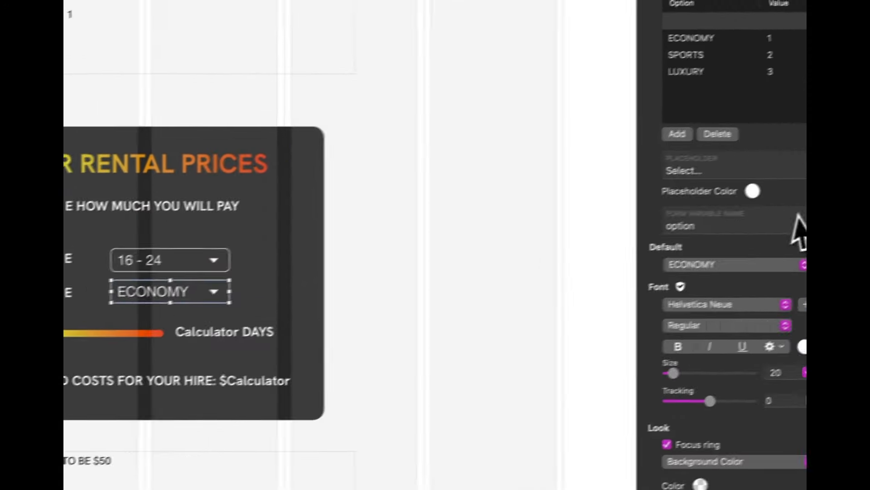
{"action": "left_click_drag", "start_coordinate": [671, 240], "coordinate": [618, 227]}
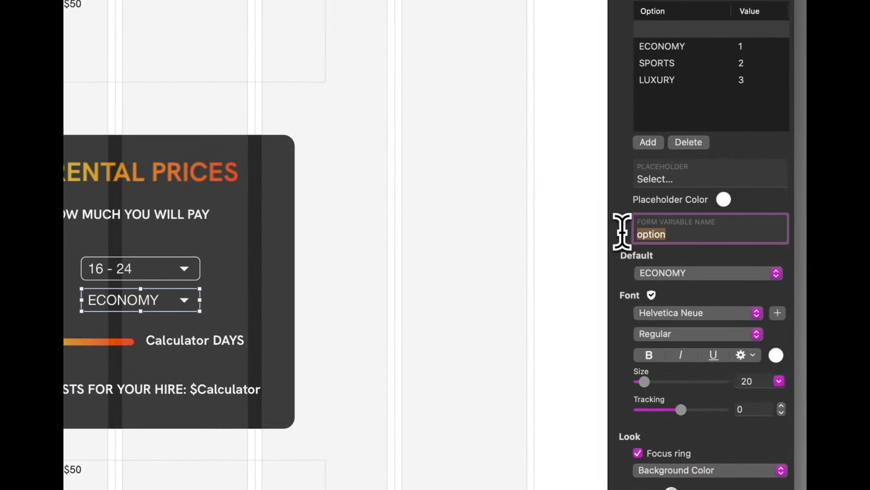
{"action": "type", "text": "Car type"}
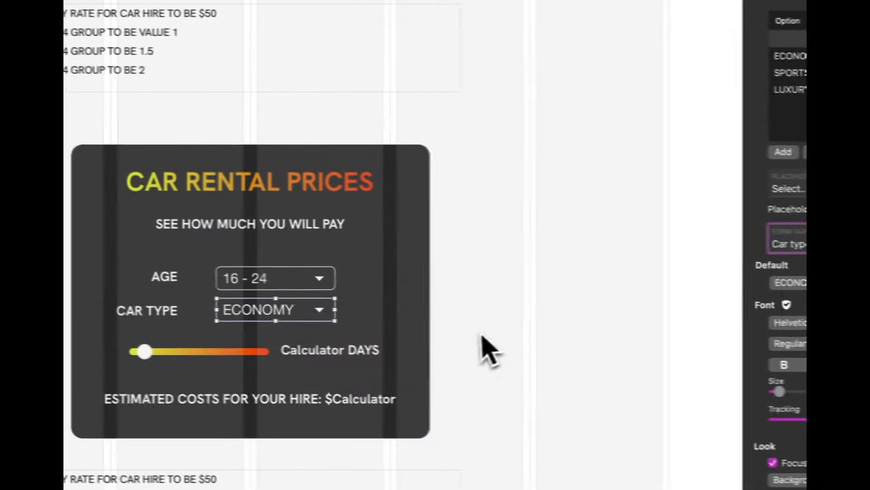
Build the estimated costs Calculator expression as Age dropdown multiplied by Car type, by slider and by 50
{"action": "left_click", "coordinate": [343, 324]}
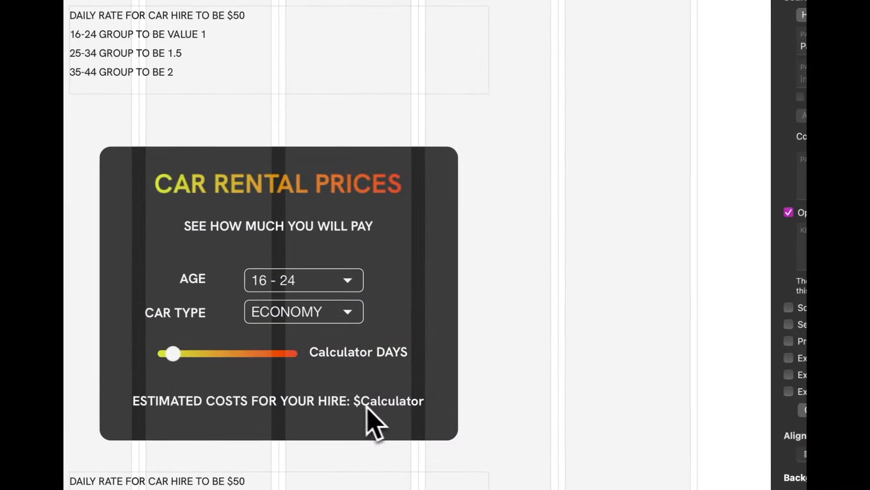
{"action": "left_click", "coordinate": [392, 406]}
{"action": "double_click", "coordinate": [392, 406]}
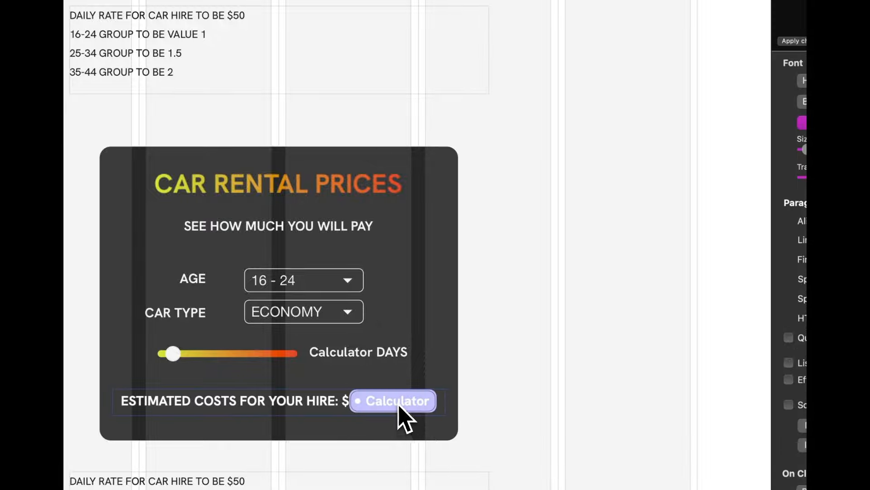
{"action": "left_click", "coordinate": [396, 408]}
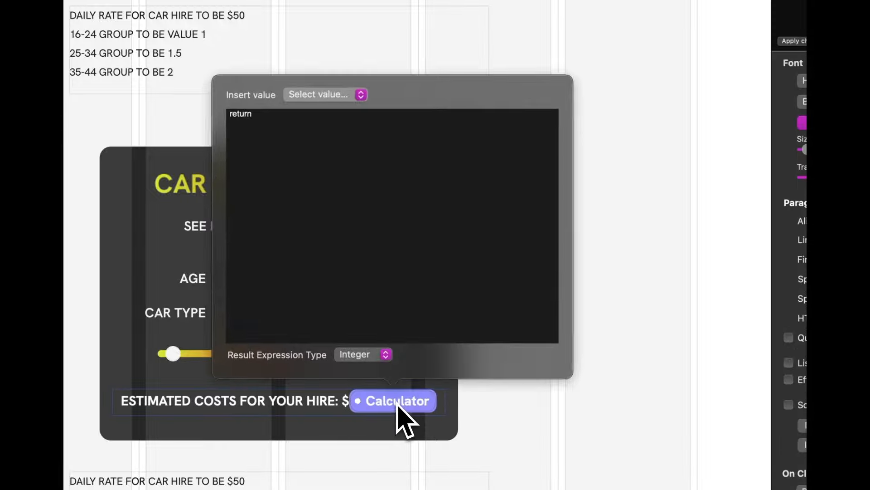
{"action": "left_click", "coordinate": [314, 98]}
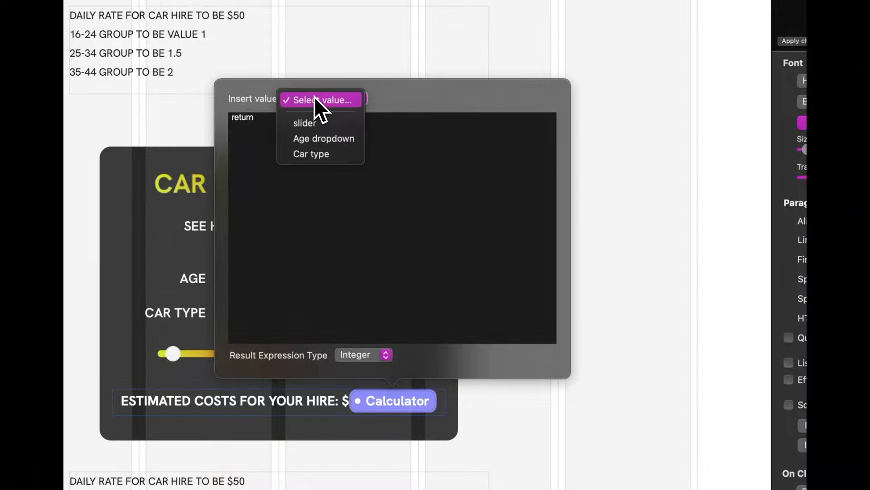
{"action": "left_click", "coordinate": [320, 139]}
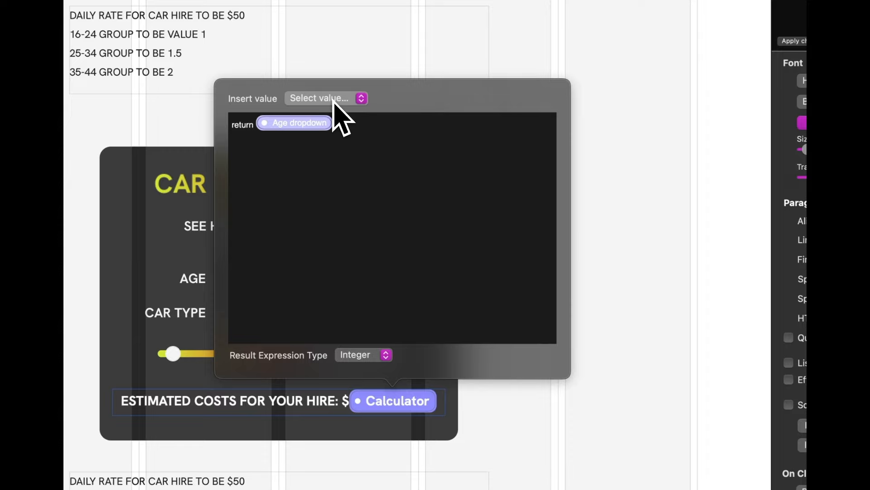
{"action": "left_click", "coordinate": [334, 99]}
{"action": "left_click", "coordinate": [318, 154]}
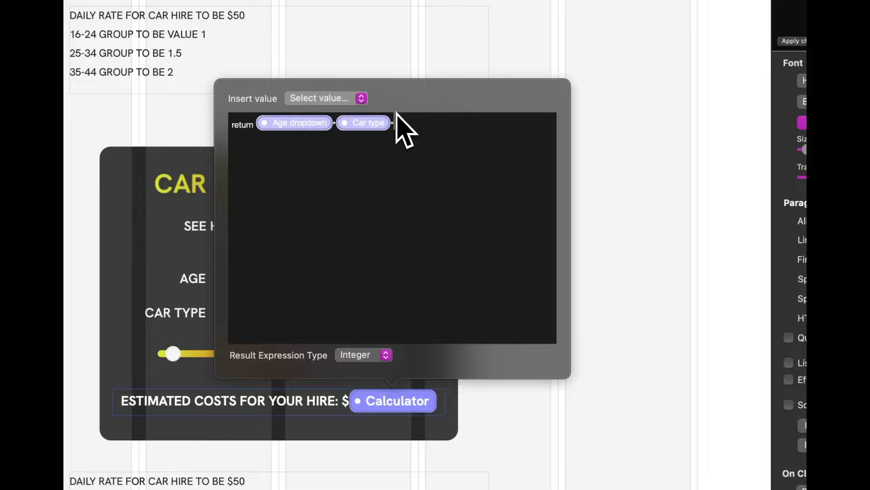
{"action": "left_click", "coordinate": [336, 100]}
{"action": "left_click", "coordinate": [311, 124]}
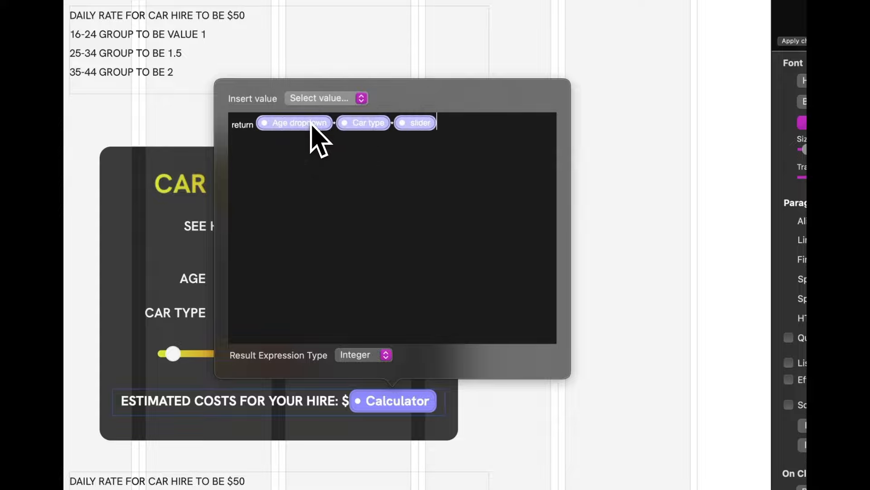
{"action": "type", "text": "*50"}
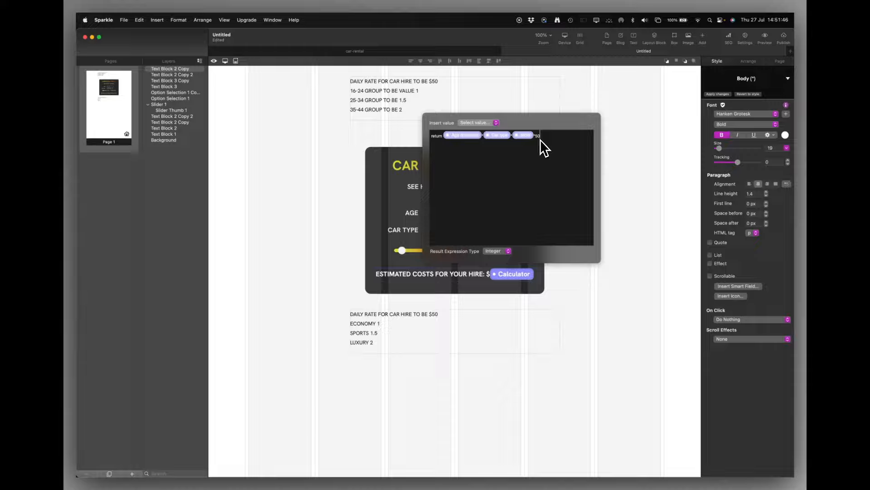
Set the estimated costs Calculator's result expression type to Numeric with 3 digits
{"action": "left_click", "coordinate": [494, 251]}
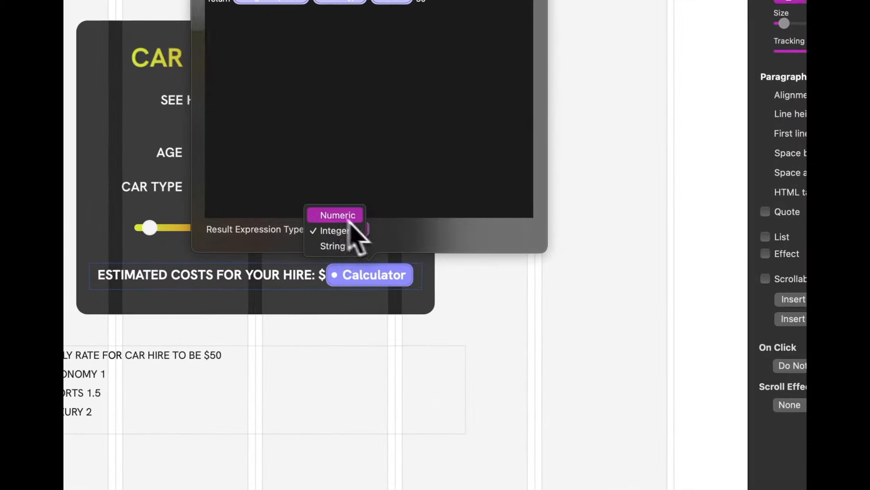
{"action": "left_click", "coordinate": [349, 216]}
{"action": "left_click", "coordinate": [436, 232]}
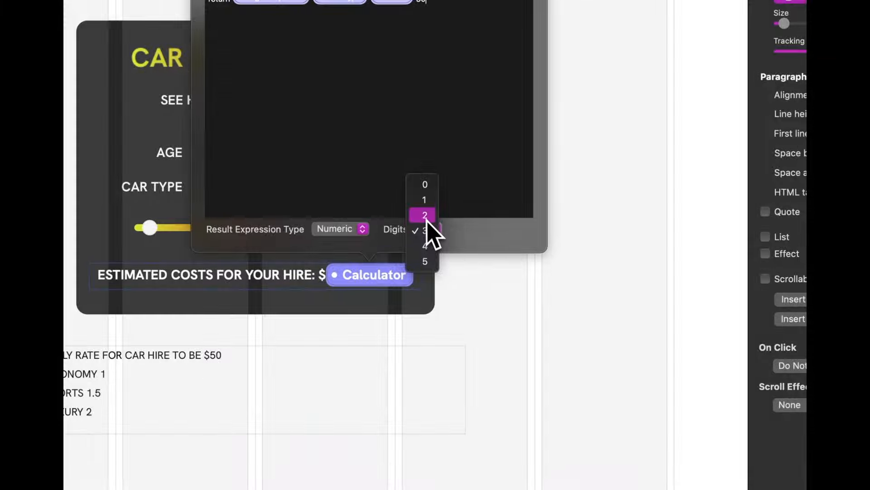
{"action": "left_click", "coordinate": [426, 217]}
{"action": "left_click", "coordinate": [437, 230]}
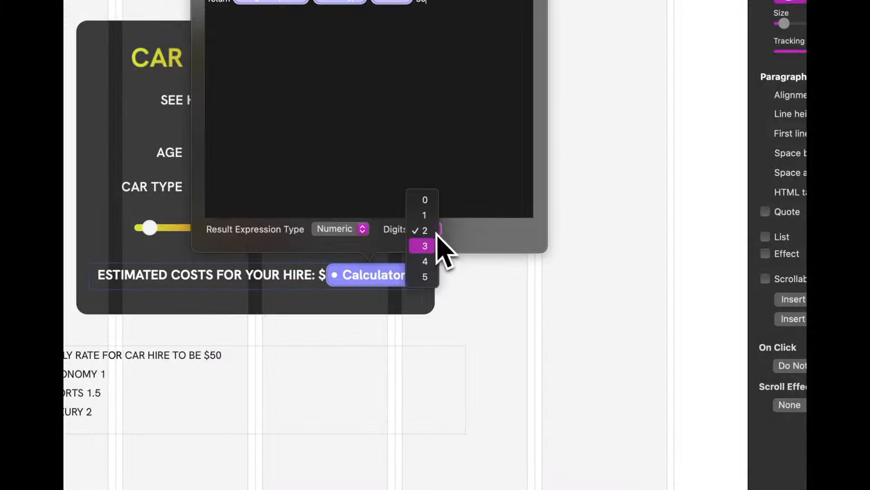
{"action": "left_click", "coordinate": [425, 246]}
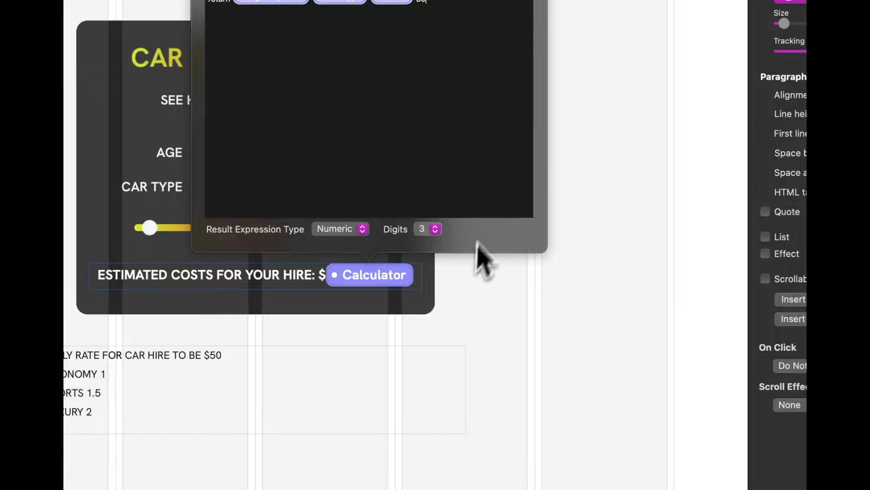
{"action": "left_click", "coordinate": [424, 296]}
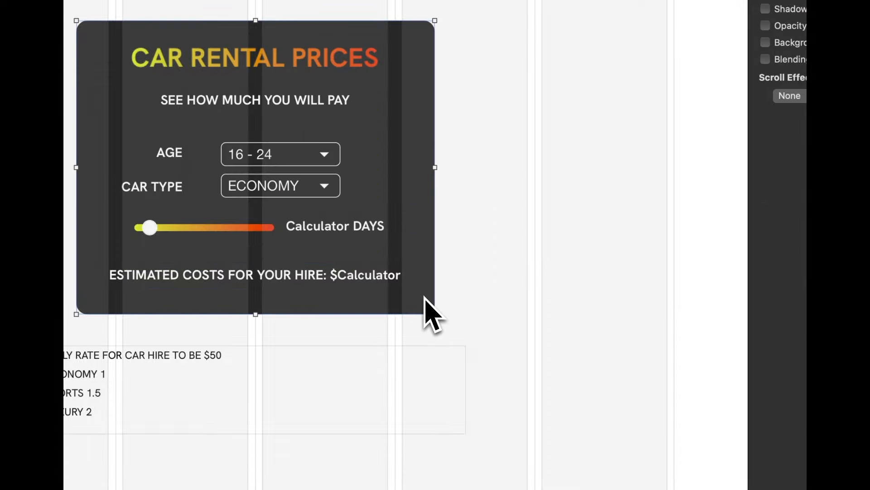
{"action": "left_click", "coordinate": [385, 275]}
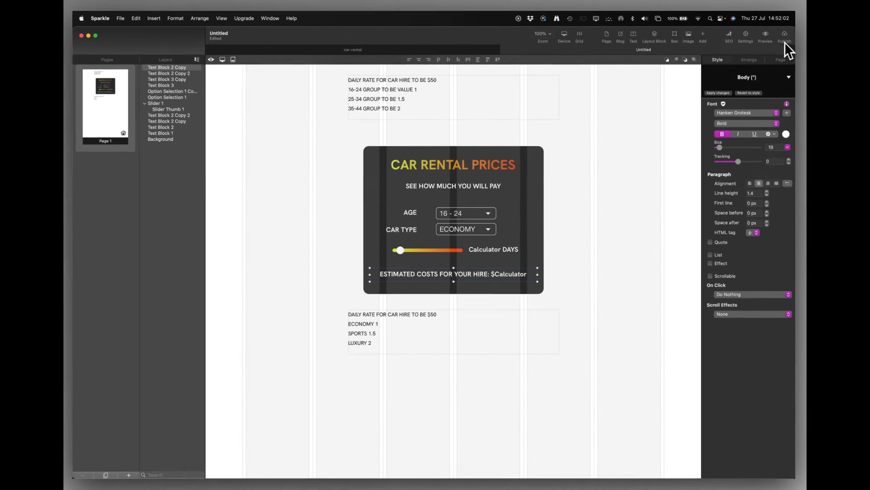
Open the live preview in Safari and check the estimated cost with ECONOMY kept as the car type
{"action": "left_click", "coordinate": [765, 35]}
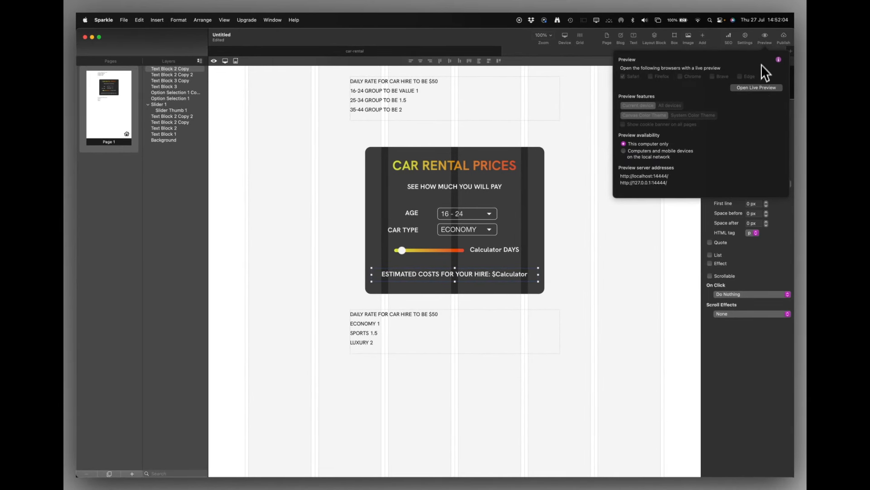
{"action": "left_click", "coordinate": [764, 92]}
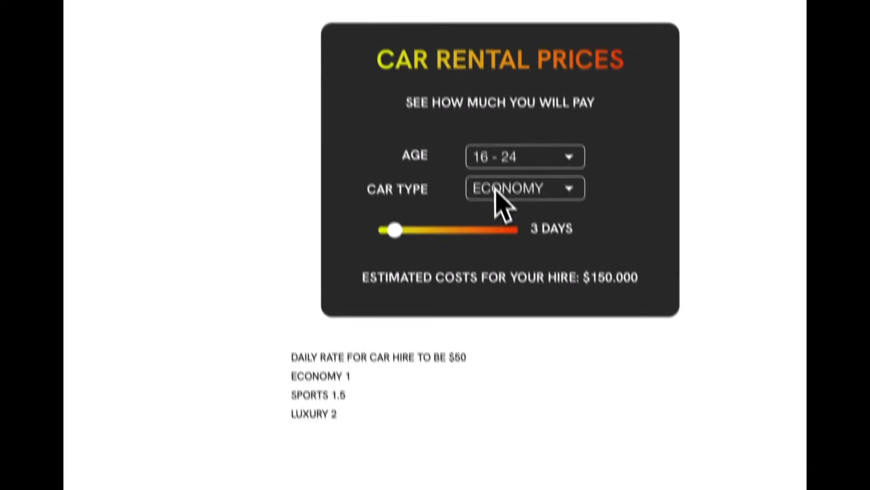
{"action": "left_click", "coordinate": [496, 190]}
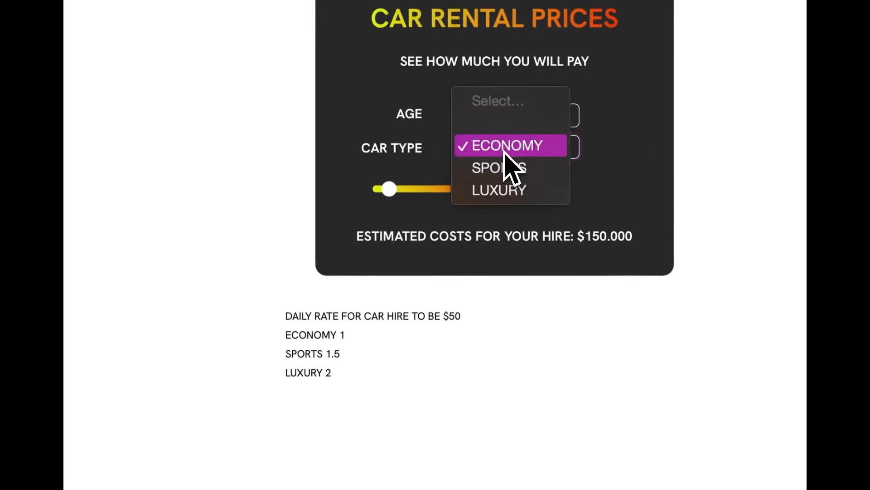
{"action": "left_click", "coordinate": [504, 151]}
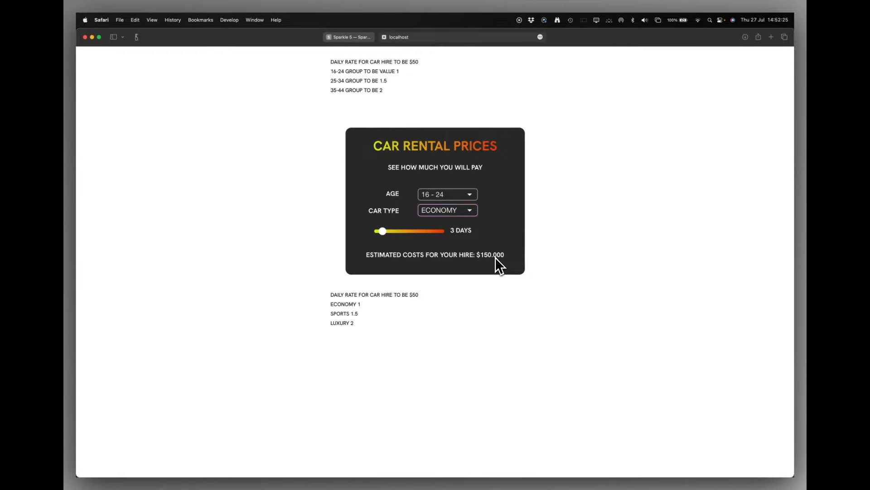
Test the estimated cost in the preview with the LUXURY car type and 4 days
{"action": "left_click", "coordinate": [435, 210]}
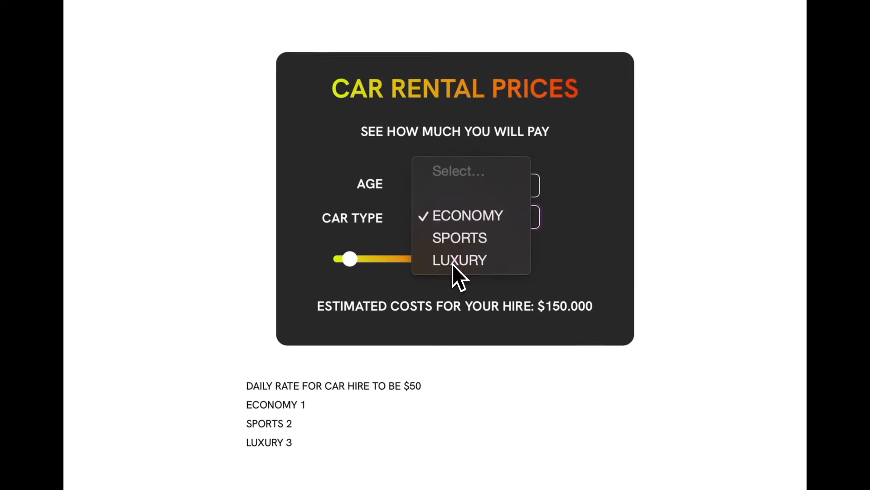
{"action": "left_click", "coordinate": [452, 262]}
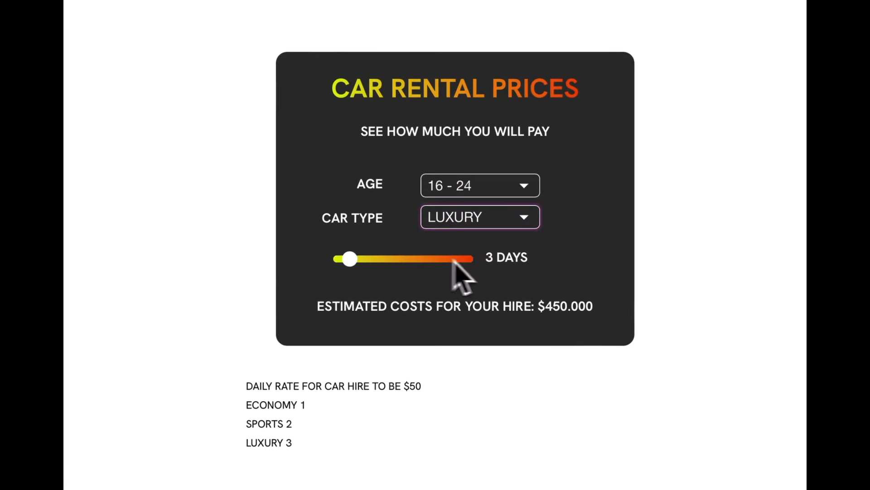
{"action": "left_click_drag", "start_coordinate": [350, 257], "coordinate": [355, 258]}
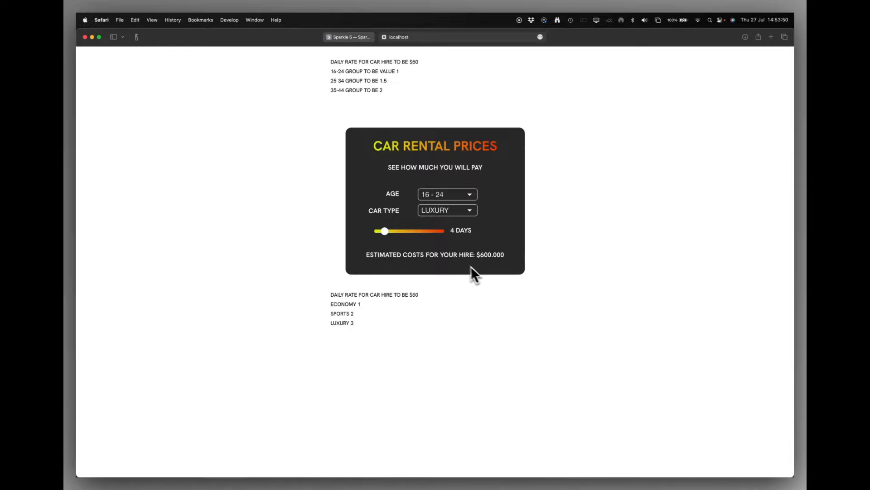
Switch back to Sparkle and set the estimated costs Calculator's result to 0 digits
{"action": "key", "text": "super+Tab"}
{"action": "key", "text": "super+Tab"}
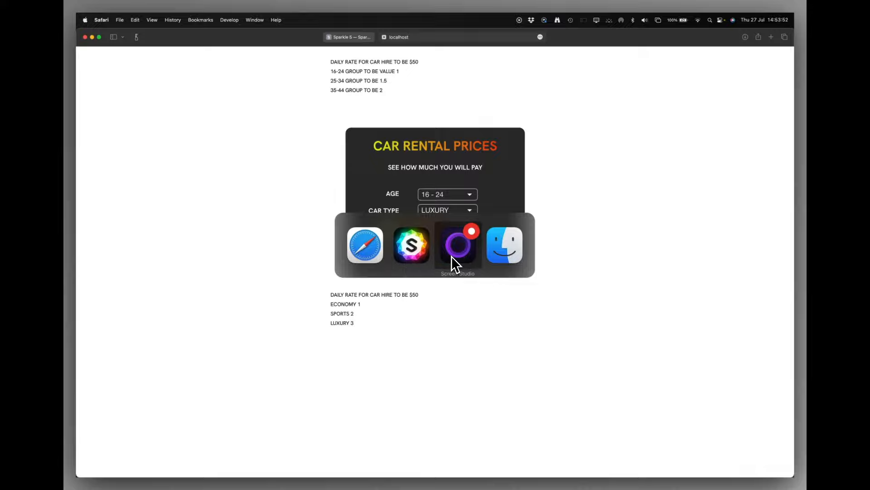
{"action": "key", "text": "super+Tab"}
{"action": "key", "text": "super+Tab"}
{"action": "key", "text": "super+Tab"}
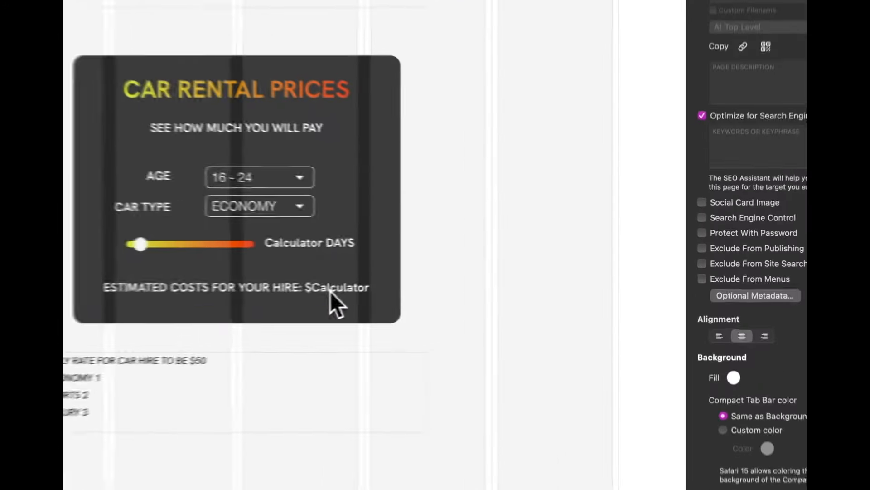
{"action": "left_click", "coordinate": [498, 278]}
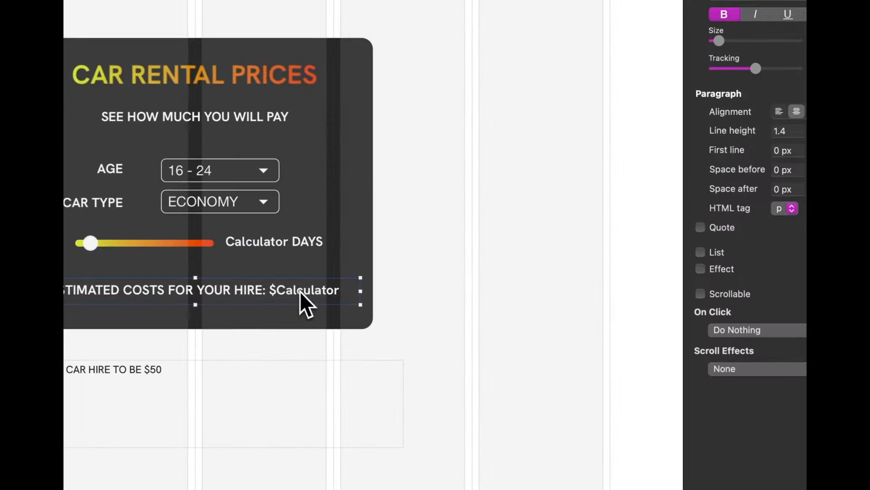
{"action": "left_click", "coordinate": [497, 277]}
{"action": "left_click", "coordinate": [299, 294]}
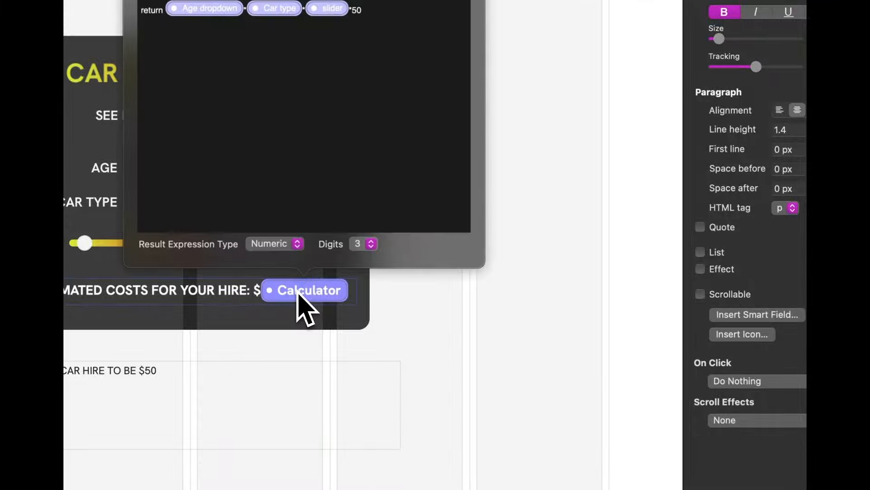
{"action": "left_click", "coordinate": [371, 244]}
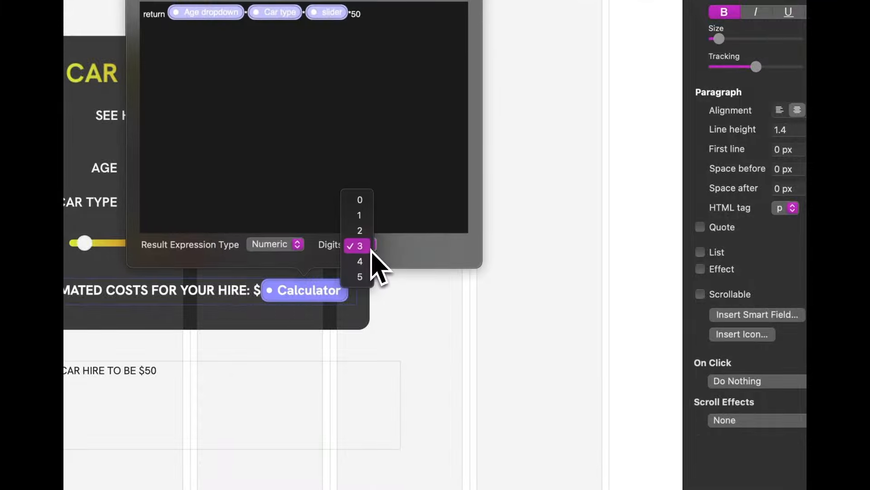
{"action": "left_click", "coordinate": [360, 201]}
{"action": "left_click", "coordinate": [578, 249]}
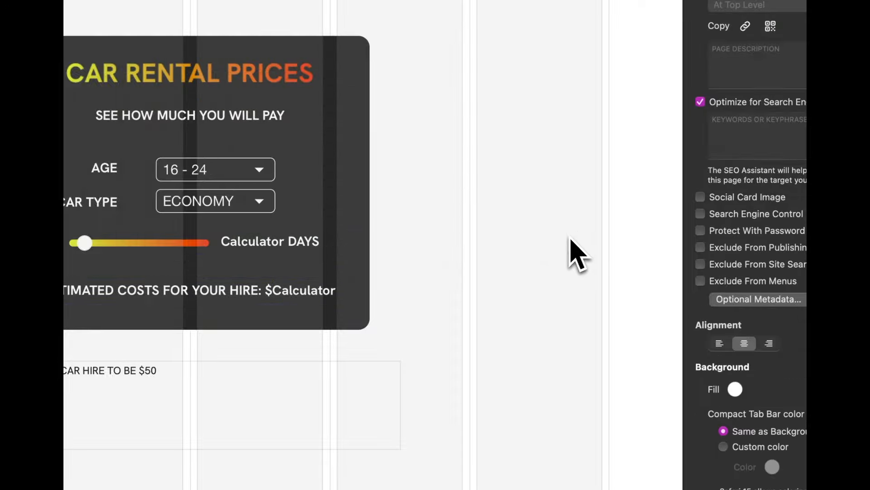
Switch to the Safari preview and test the estimated cost with age 35 - 44 and the SPORTS car type
{"action": "key", "text": "super+Tab"}
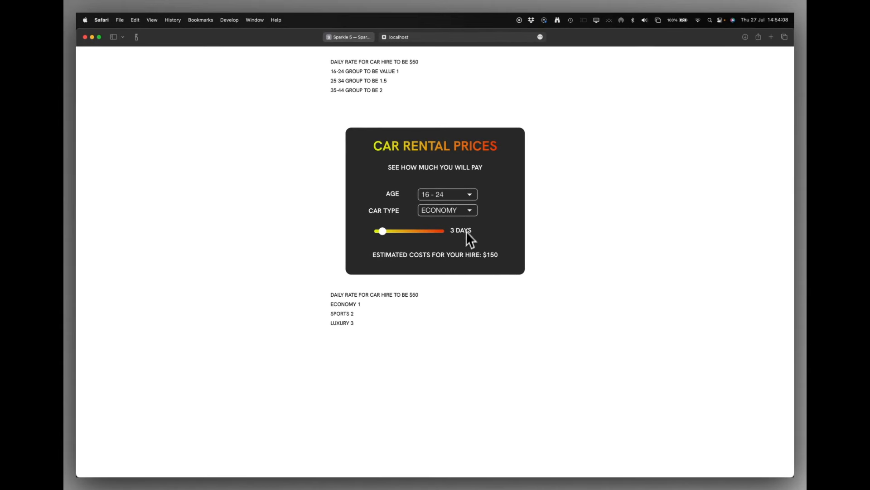
{"action": "left_click", "coordinate": [436, 194]}
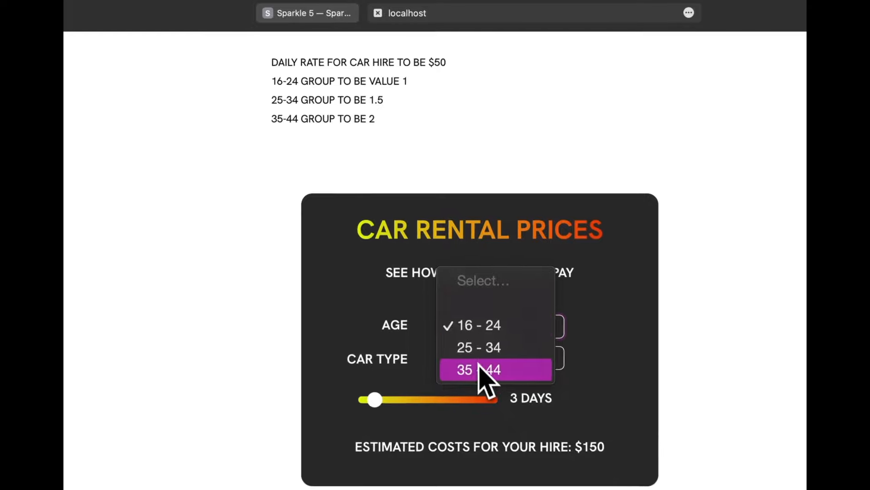
{"action": "left_click", "coordinate": [499, 373]}
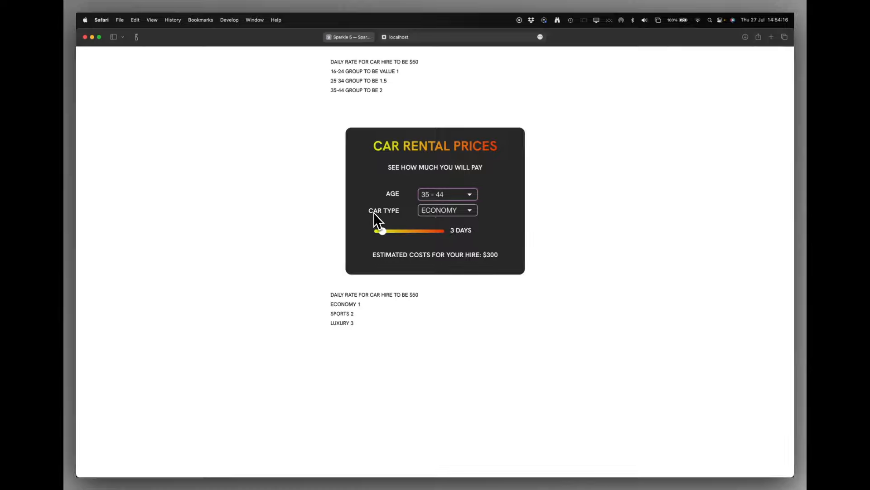
{"action": "left_click", "coordinate": [433, 211]}
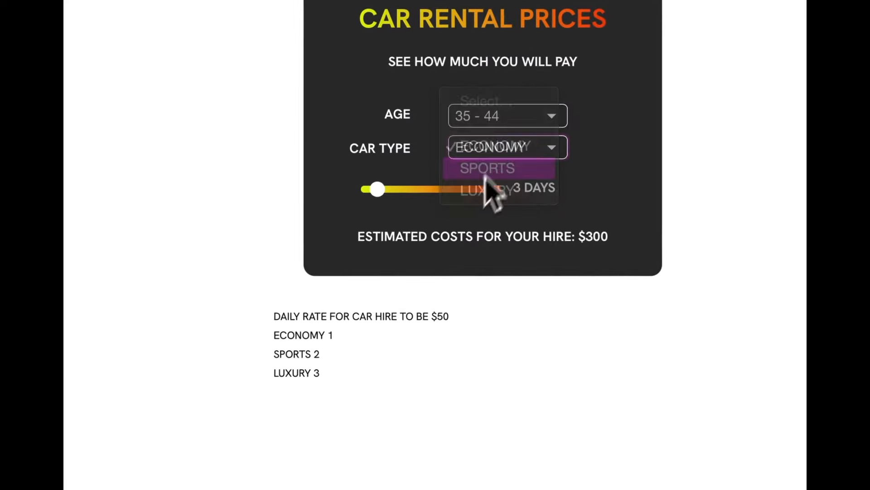
{"action": "left_click", "coordinate": [485, 170]}
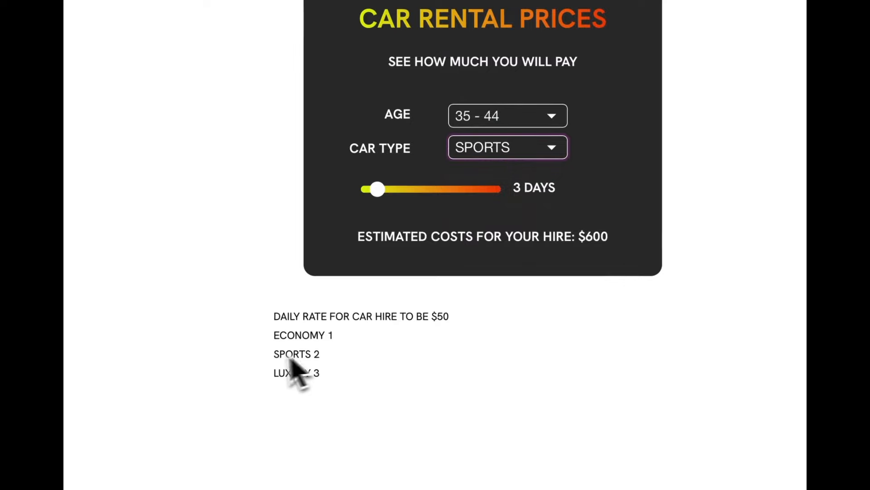